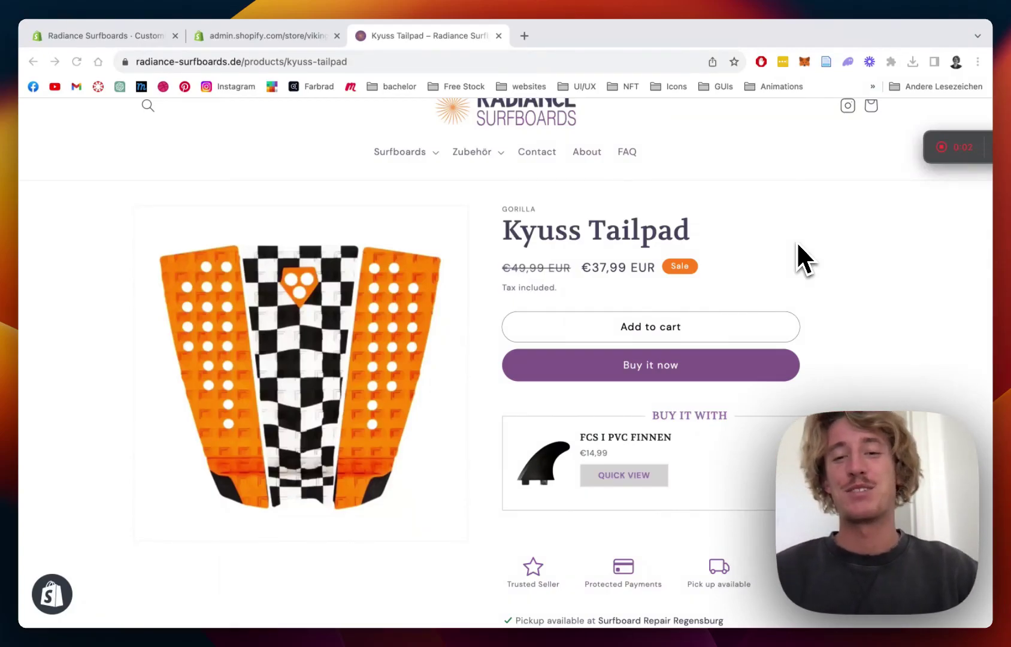
Open the FCS I PVC Finnen quick view from the Kyuss Tailpad upsell box, then close it.
{"action": "scroll", "coordinate": [798, 243], "scroll_direction": "down", "scroll_amount": 1}
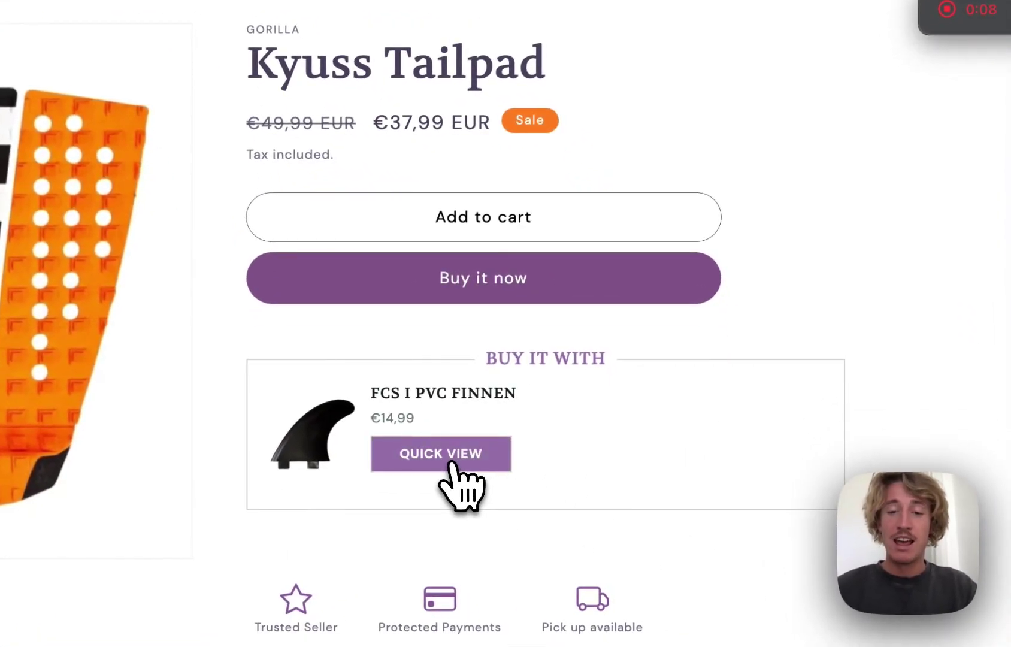
{"action": "left_click", "coordinate": [452, 463]}
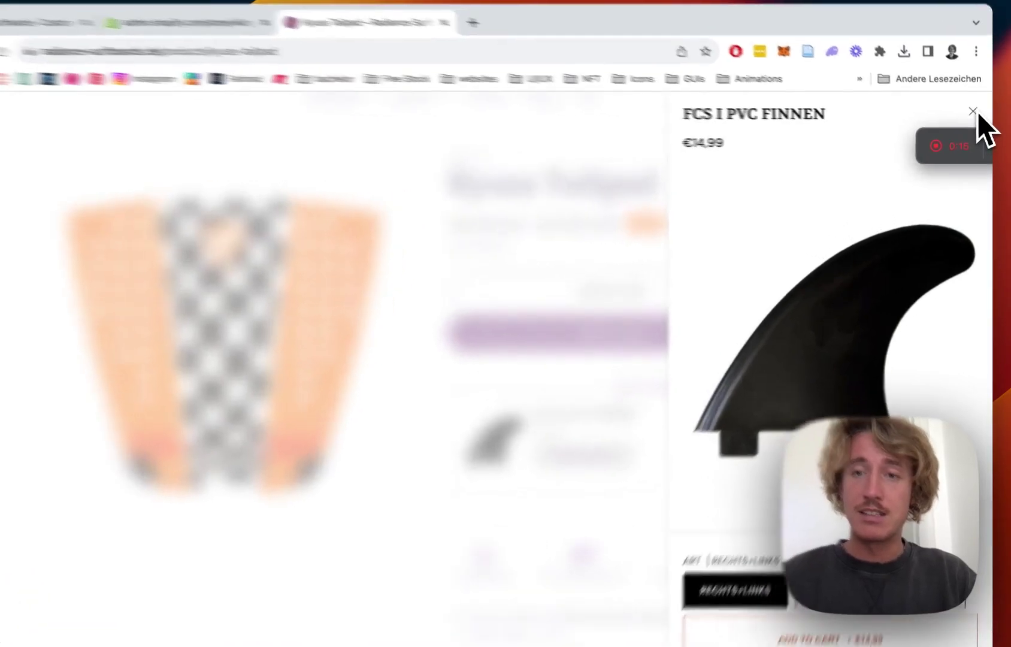
{"action": "left_click", "coordinate": [976, 116]}
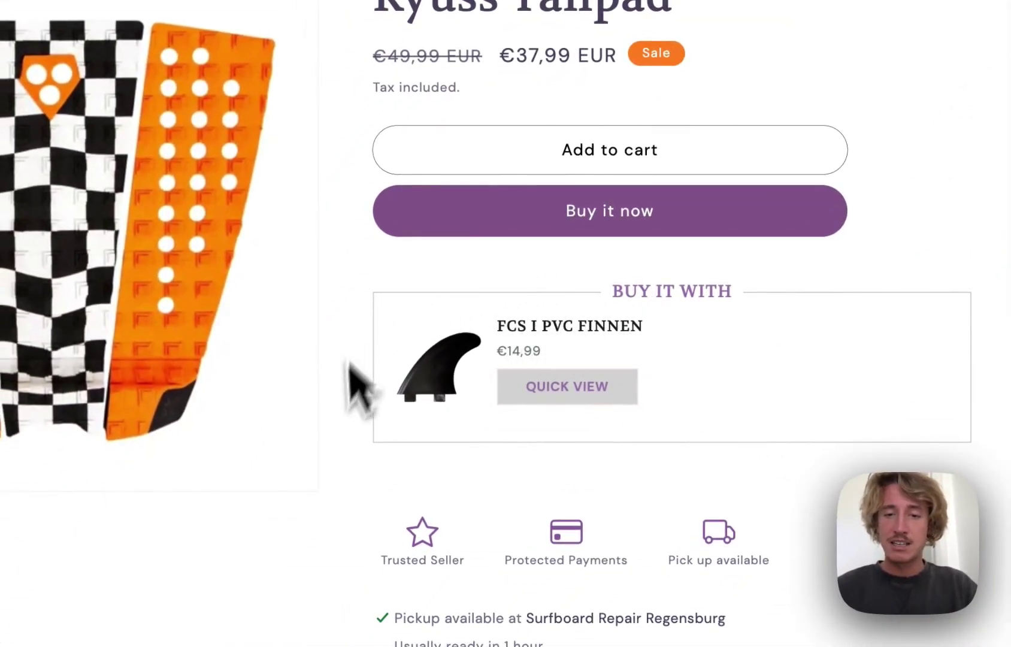
Try the 2X RECHTS and 2X LINKS fin variants in the quick view, then return to the theme editor.
{"action": "left_click", "coordinate": [572, 395]}
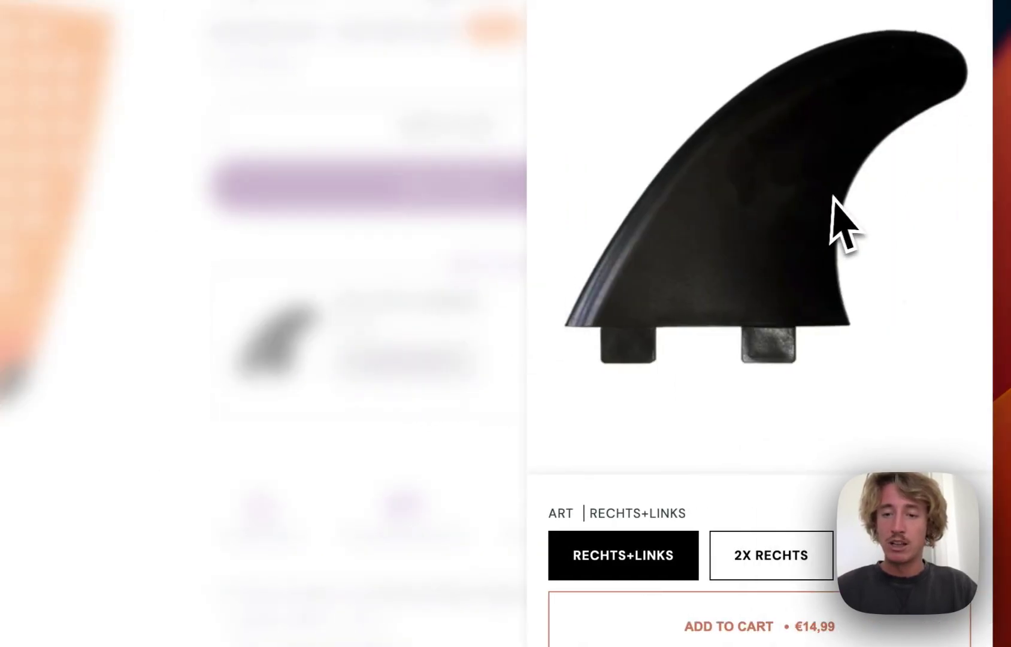
{"action": "left_click", "coordinate": [770, 563]}
{"action": "left_click", "coordinate": [887, 555]}
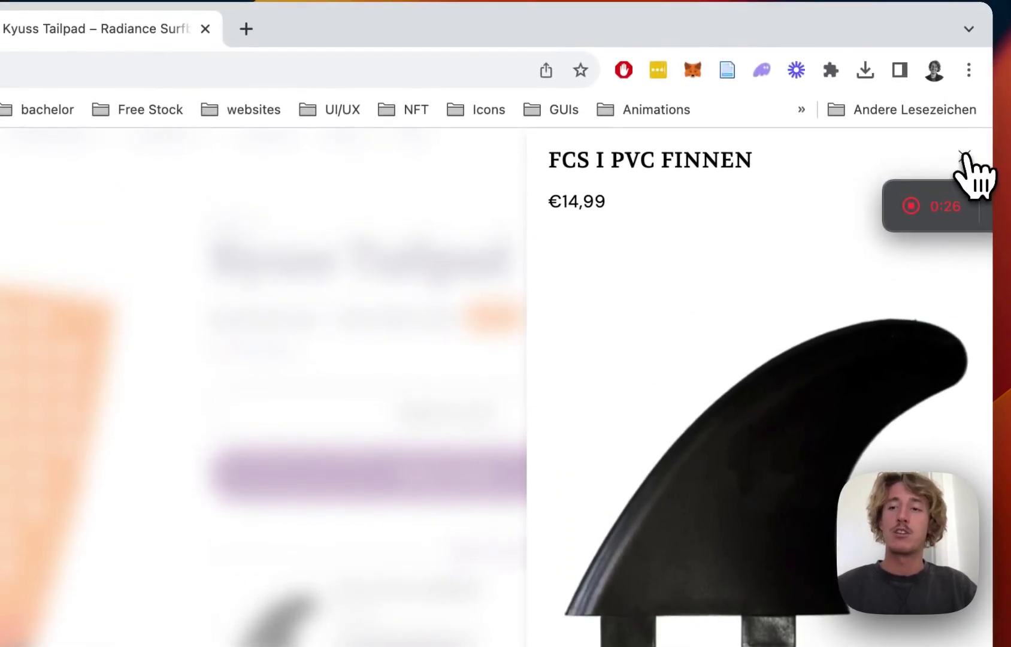
{"action": "left_click", "coordinate": [965, 157]}
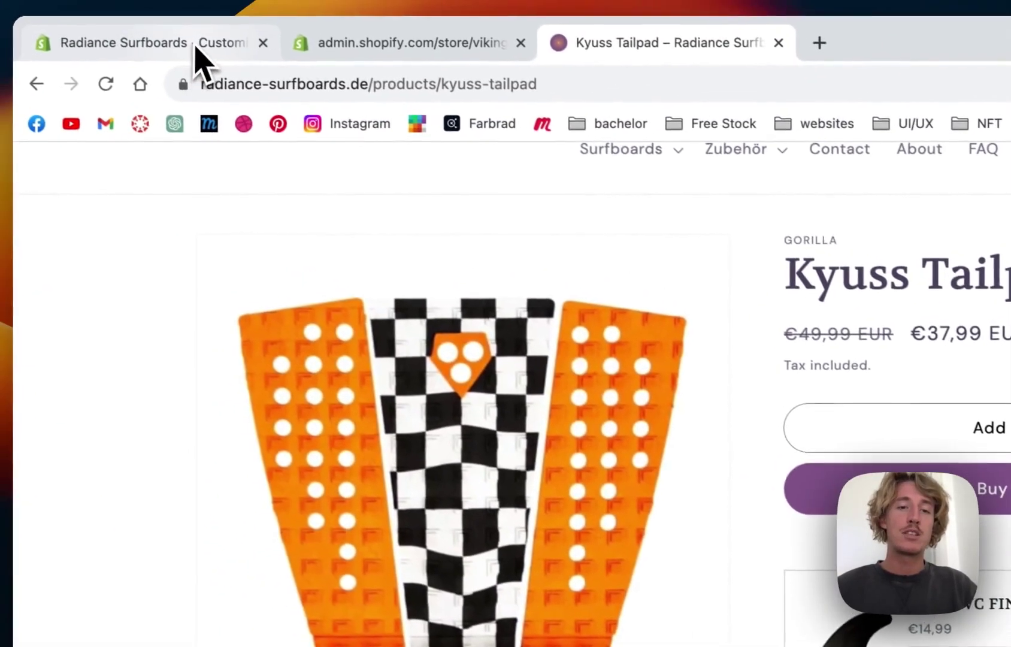
{"action": "left_click", "coordinate": [198, 45]}
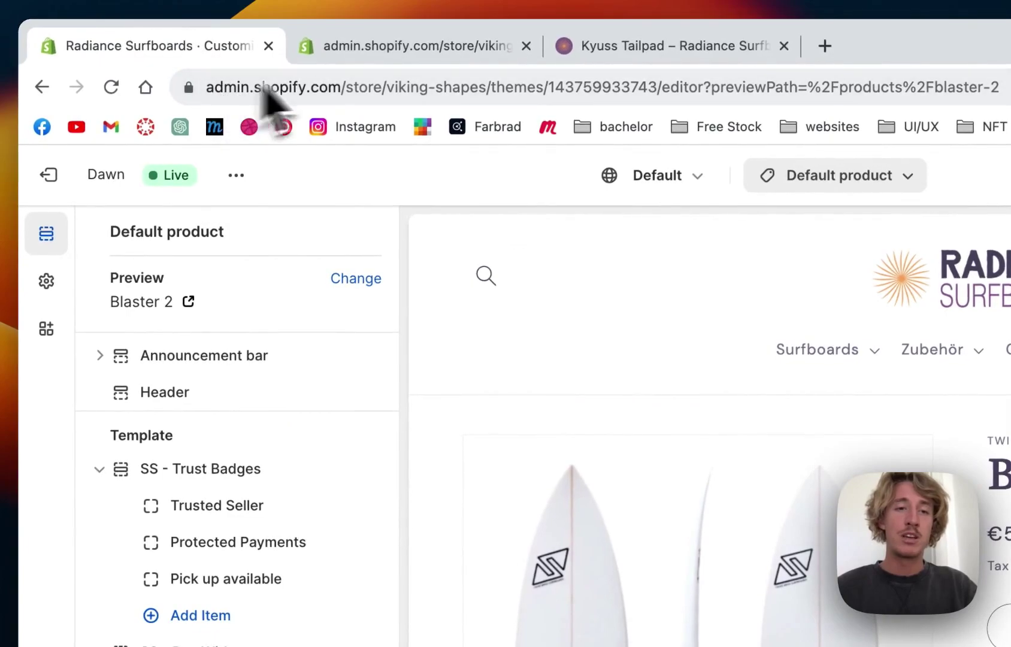
Launch Section Store from the installed apps list in the Shopify admin.
{"action": "left_click", "coordinate": [390, 45]}
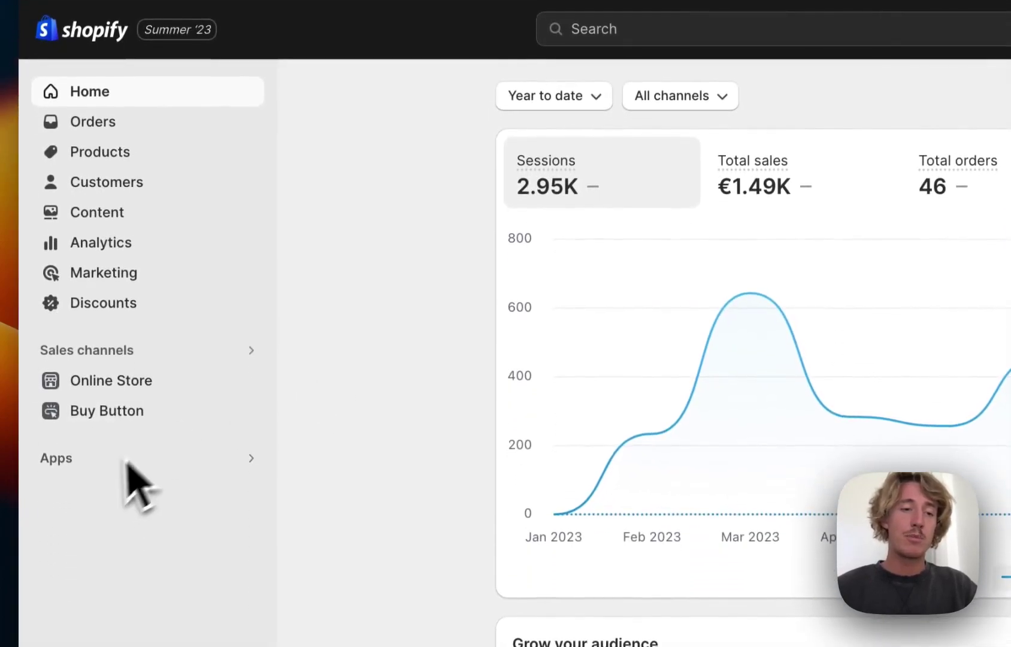
{"action": "left_click", "coordinate": [109, 475]}
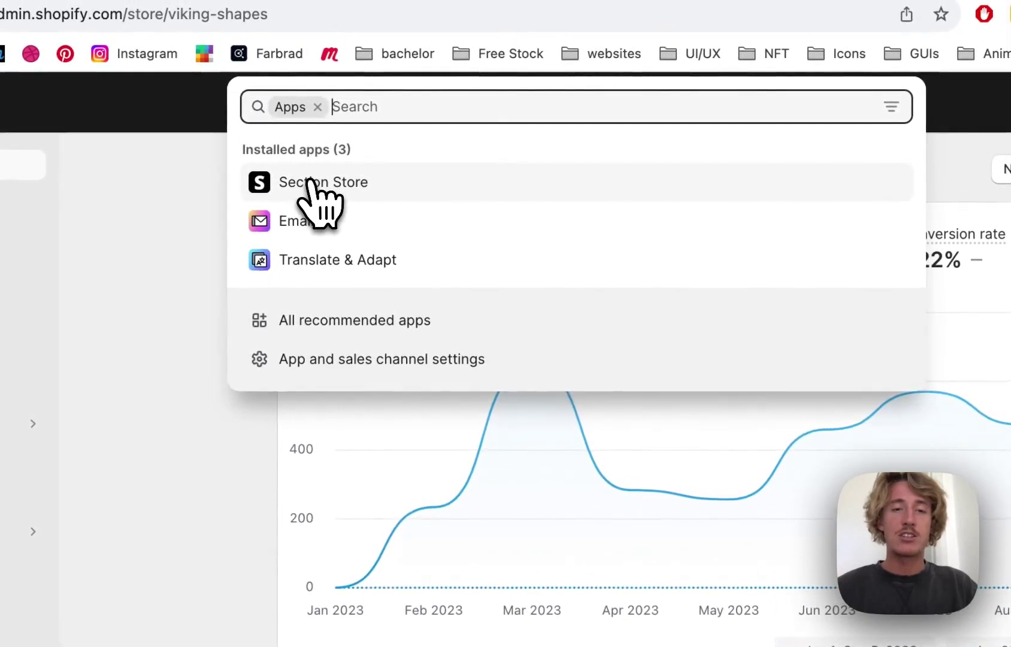
{"action": "left_click", "coordinate": [310, 181]}
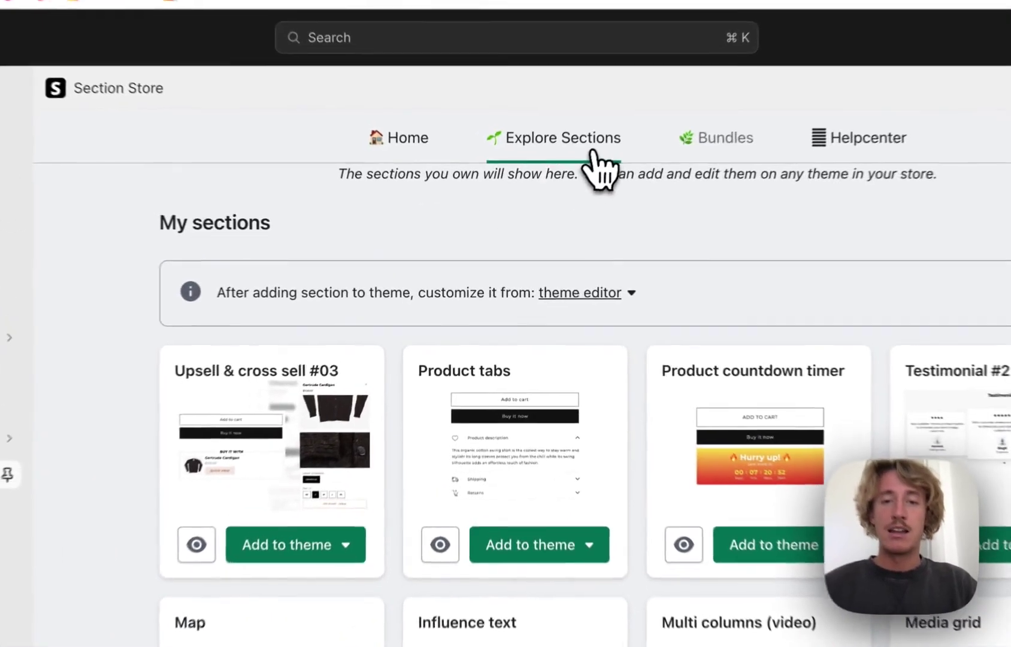
{"action": "left_click", "coordinate": [554, 189]}
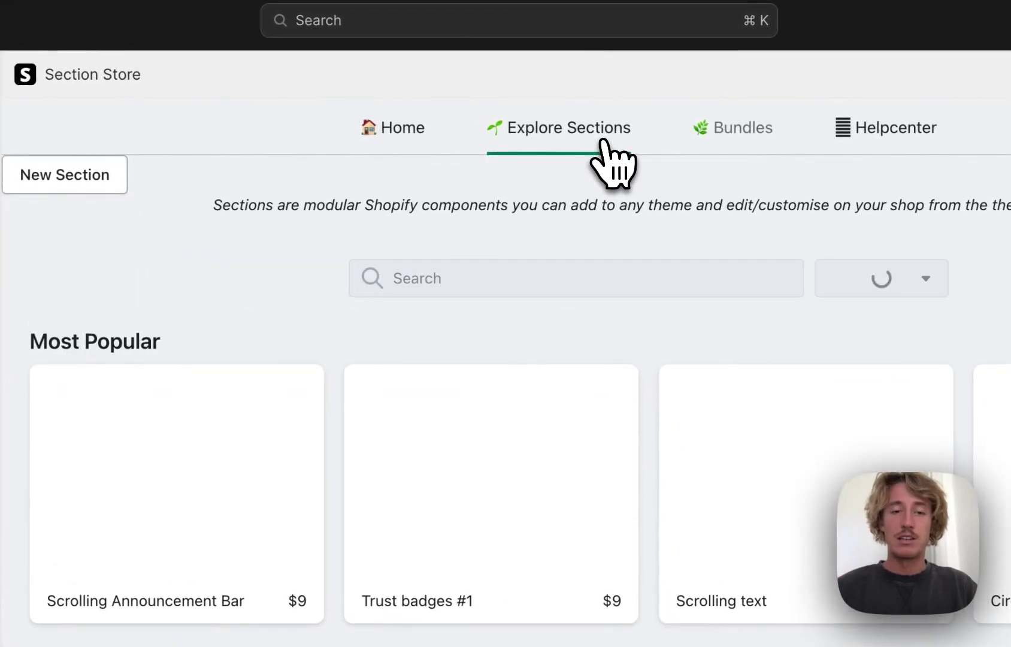
{"action": "scroll", "coordinate": [429, 361], "scroll_direction": "down", "scroll_amount": 5}
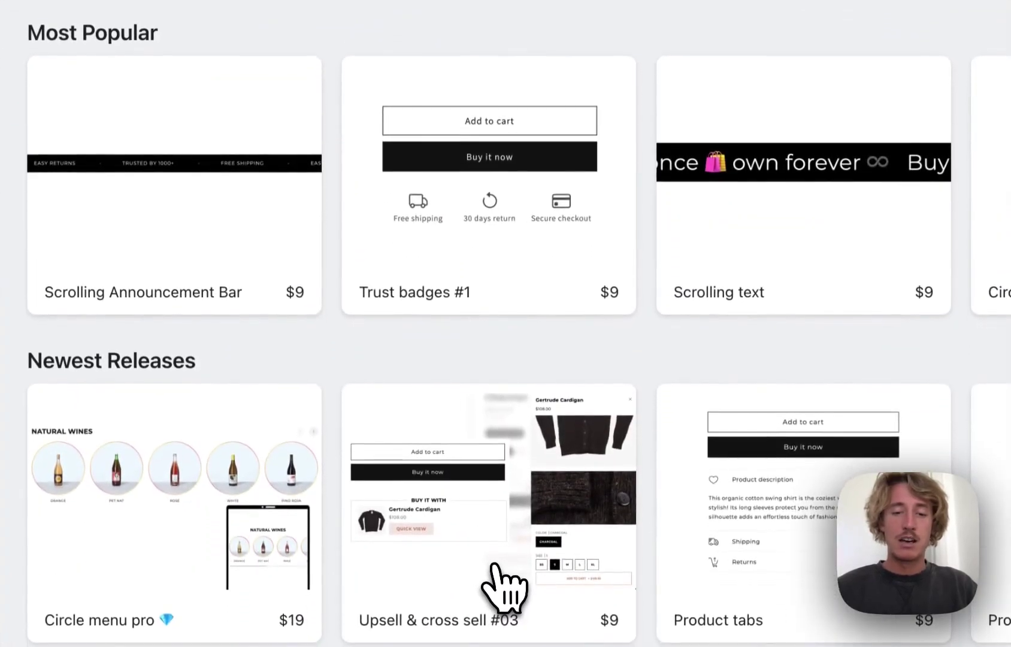
{"action": "left_click", "coordinate": [530, 516]}
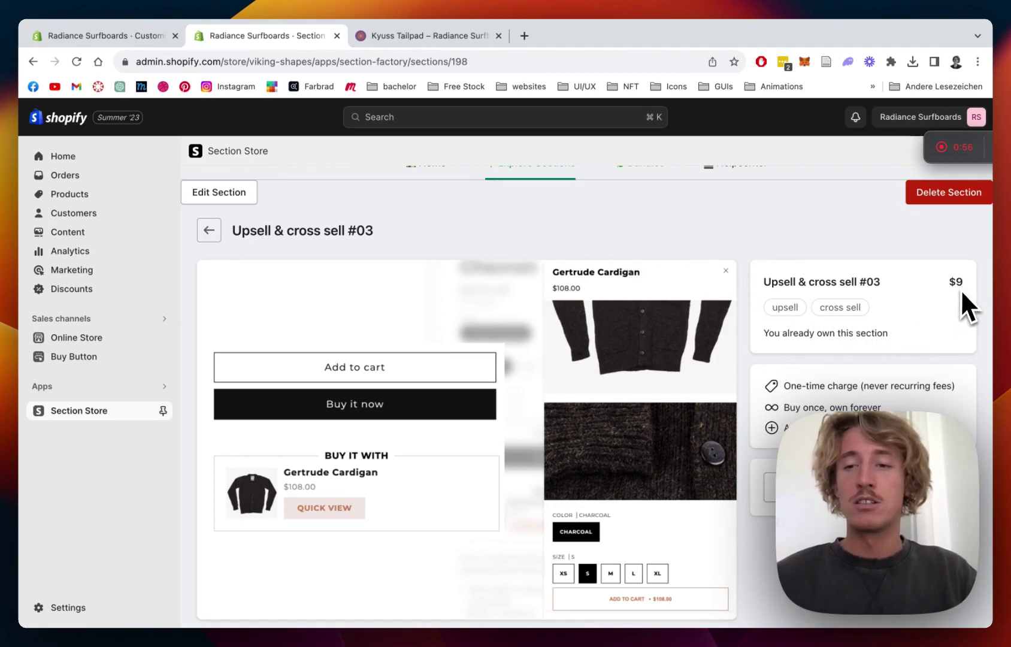
{"action": "scroll", "coordinate": [767, 231], "scroll_direction": "down", "scroll_amount": 1}
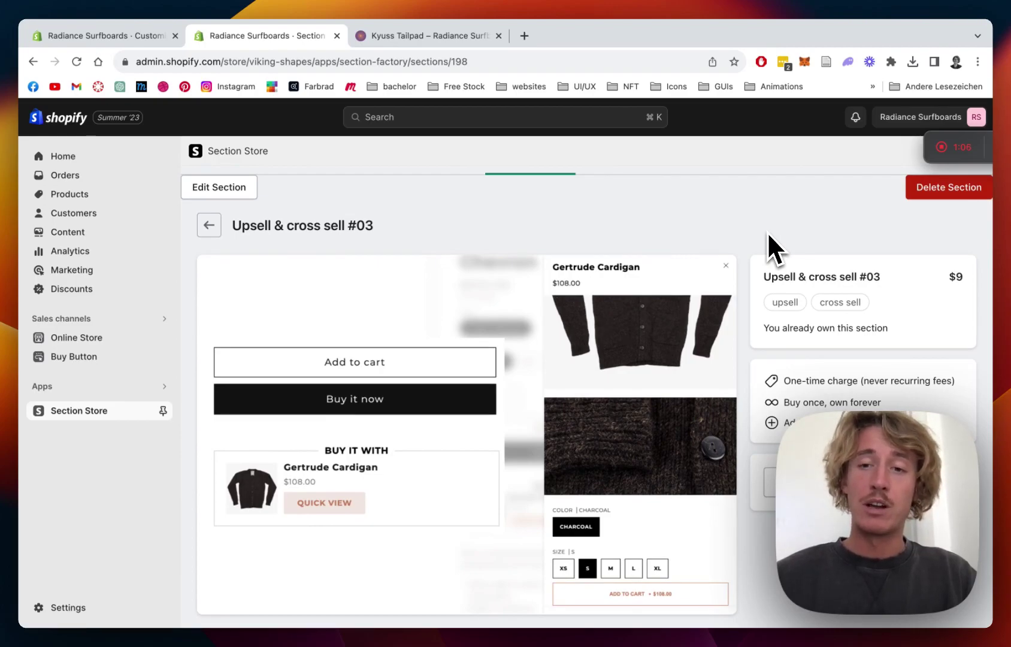
{"action": "scroll", "coordinate": [768, 231], "scroll_direction": "up", "scroll_amount": 1}
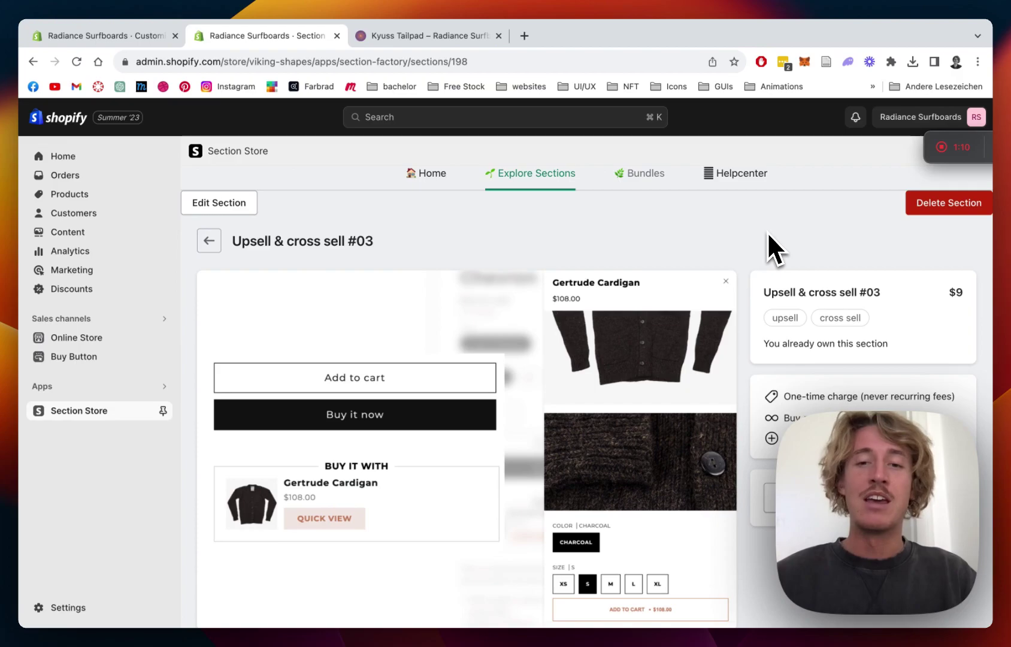
{"action": "scroll", "coordinate": [767, 231], "scroll_direction": "up", "scroll_amount": 1}
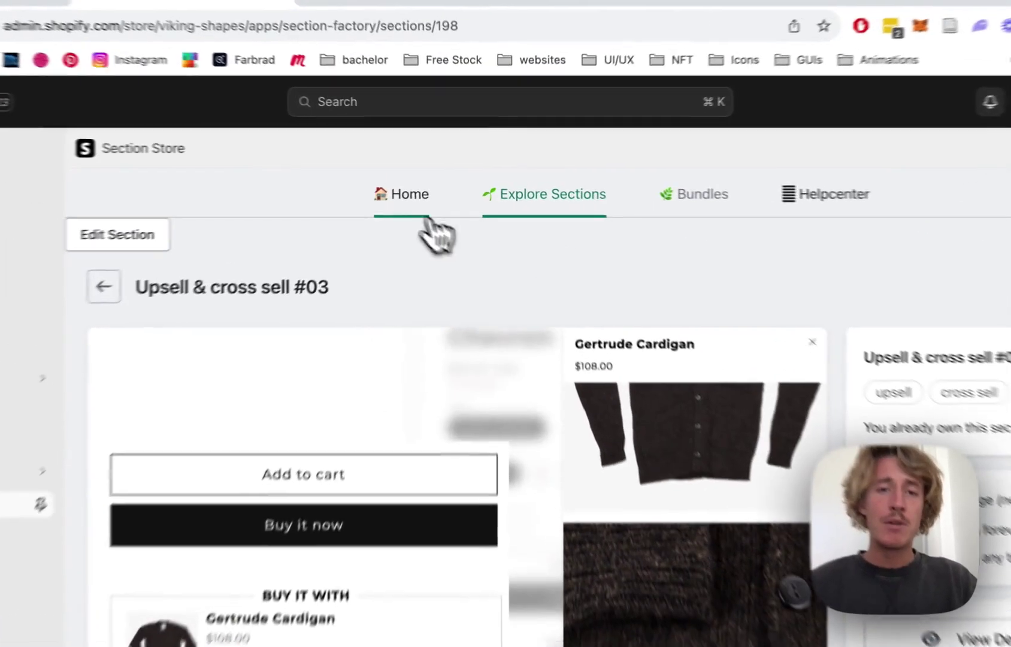
{"action": "left_click", "coordinate": [441, 198]}
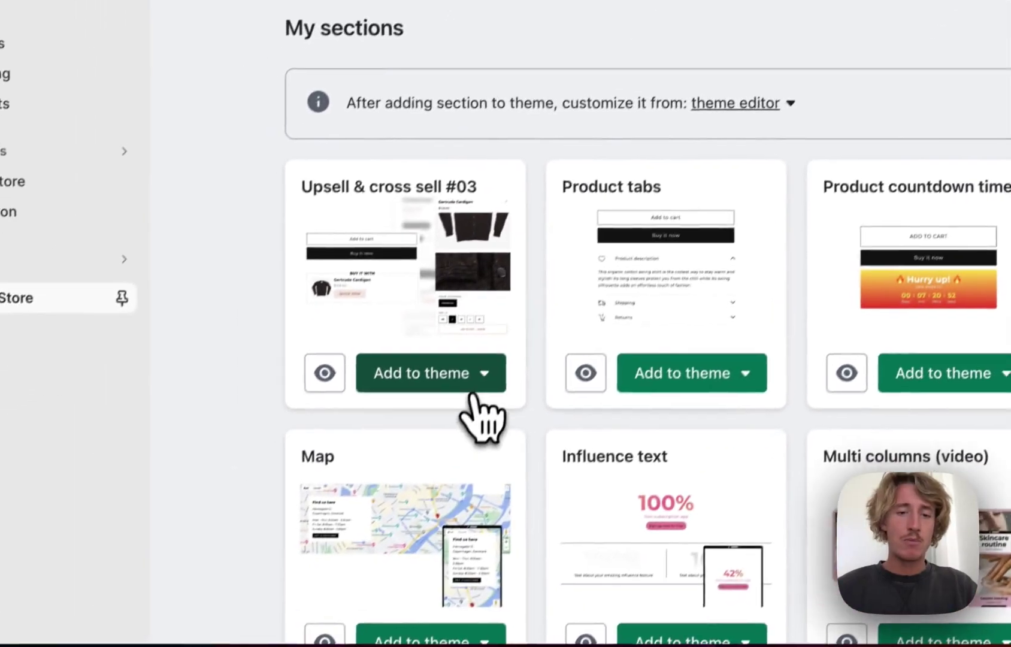
Open Dawn (Live) in the theme editor from the Add to theme menu.
{"action": "left_click", "coordinate": [473, 387]}
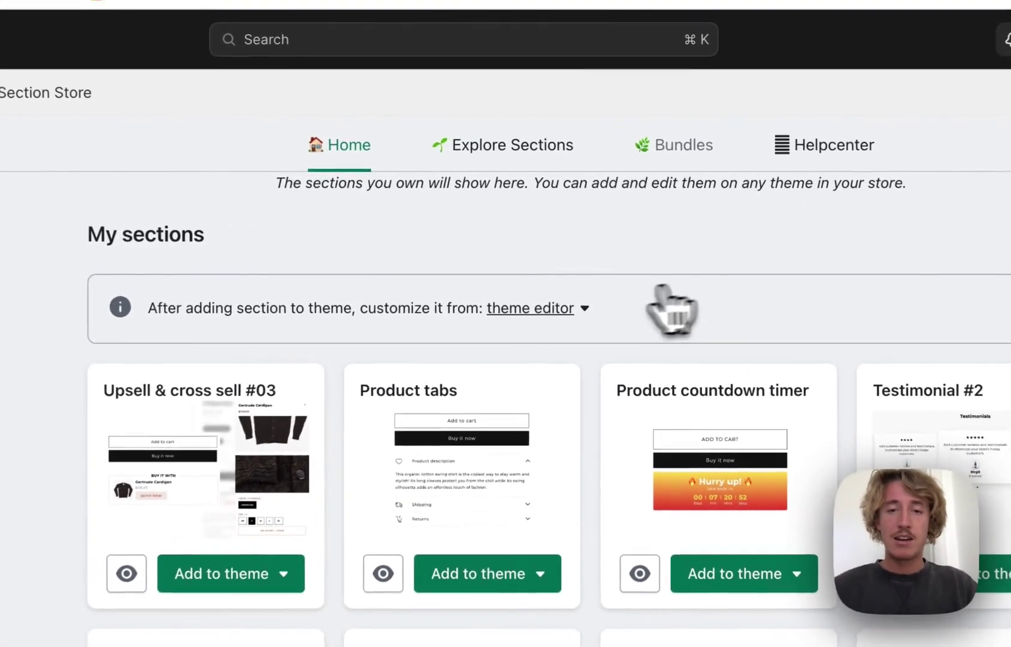
{"action": "left_click", "coordinate": [548, 288]}
{"action": "left_click", "coordinate": [657, 300]}
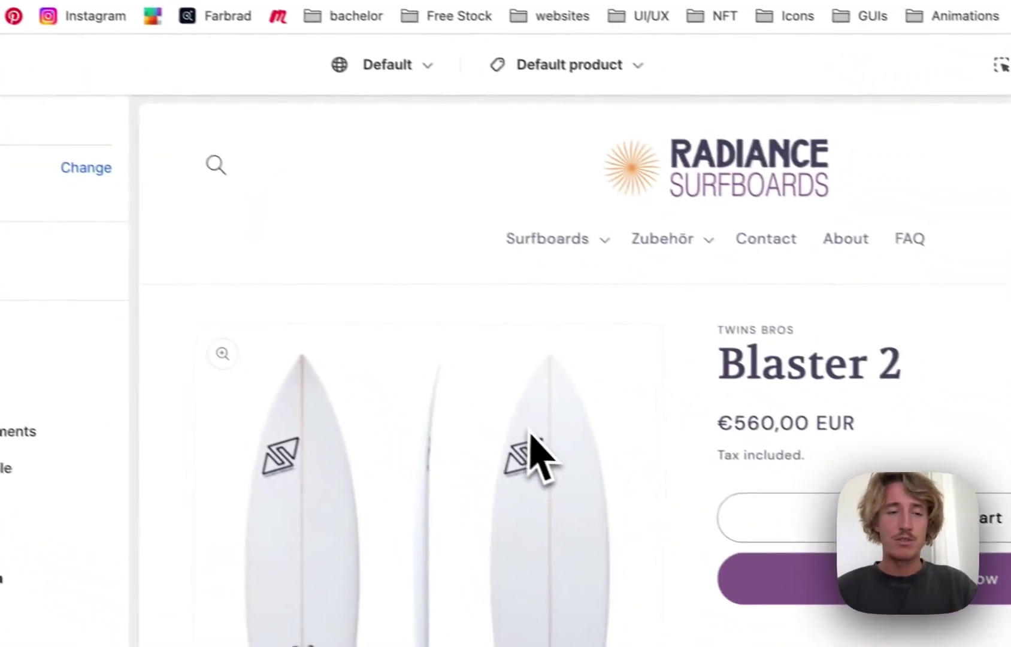
{"action": "left_click", "coordinate": [509, 87]}
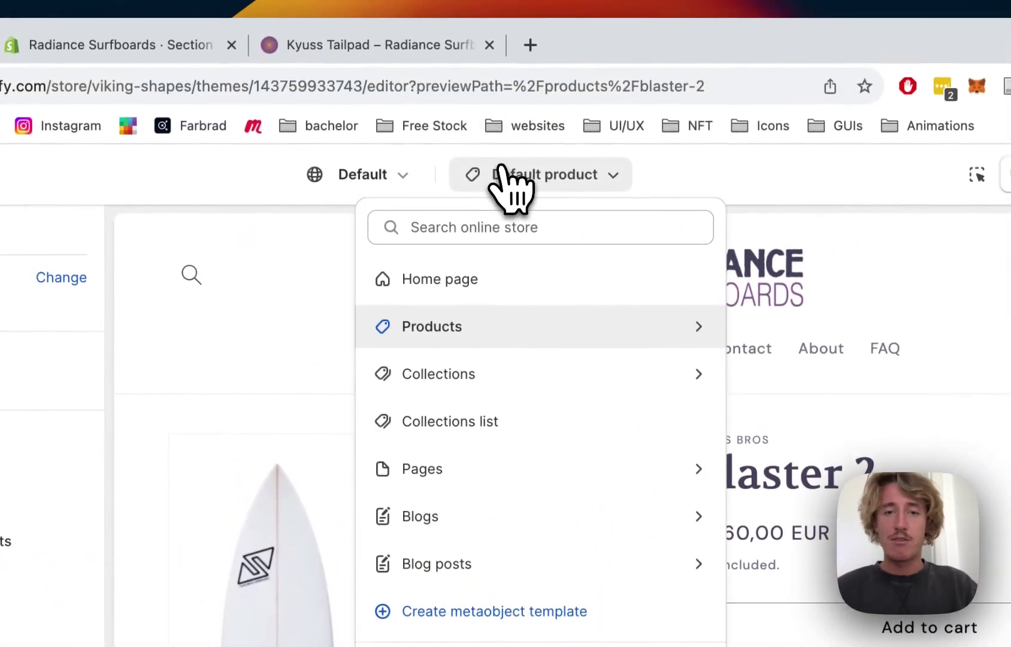
{"action": "left_click", "coordinate": [473, 237]}
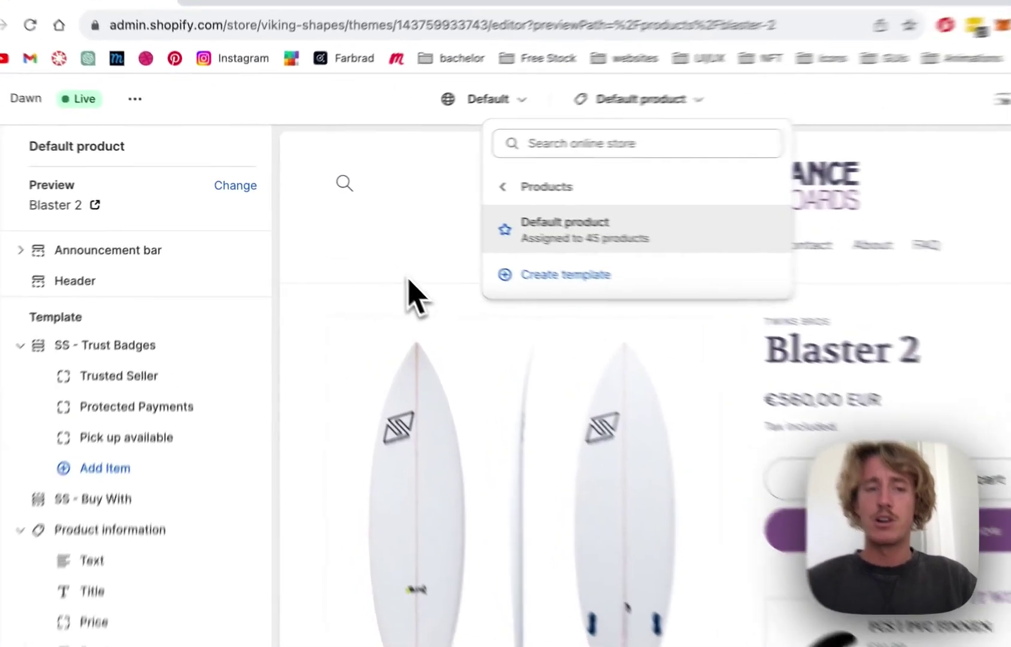
{"action": "left_click", "coordinate": [360, 253]}
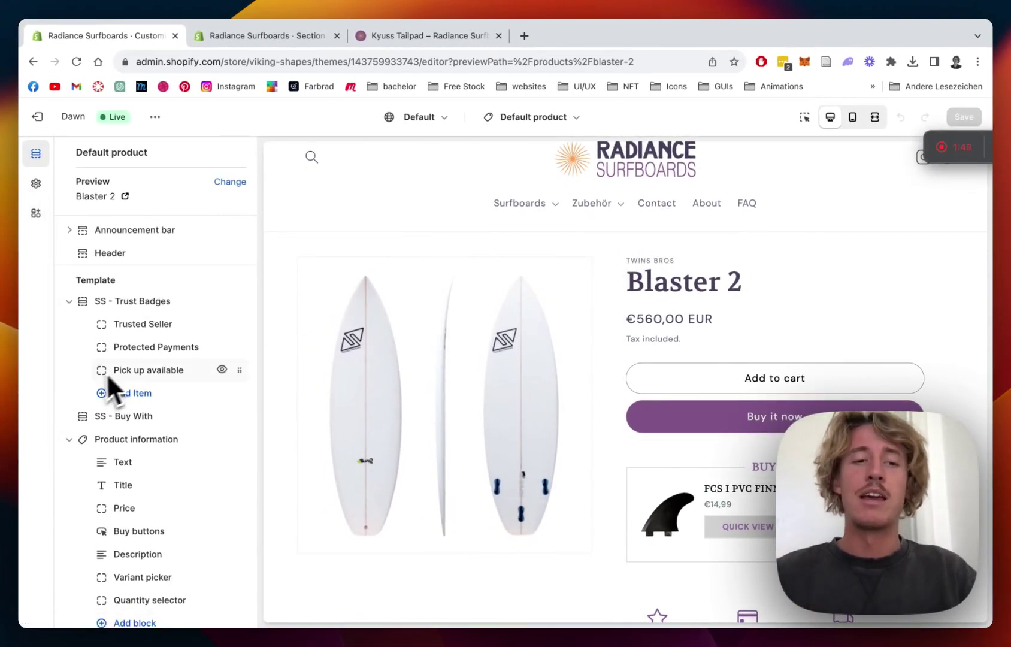
{"action": "scroll", "coordinate": [114, 371], "scroll_direction": "down", "scroll_amount": 3}
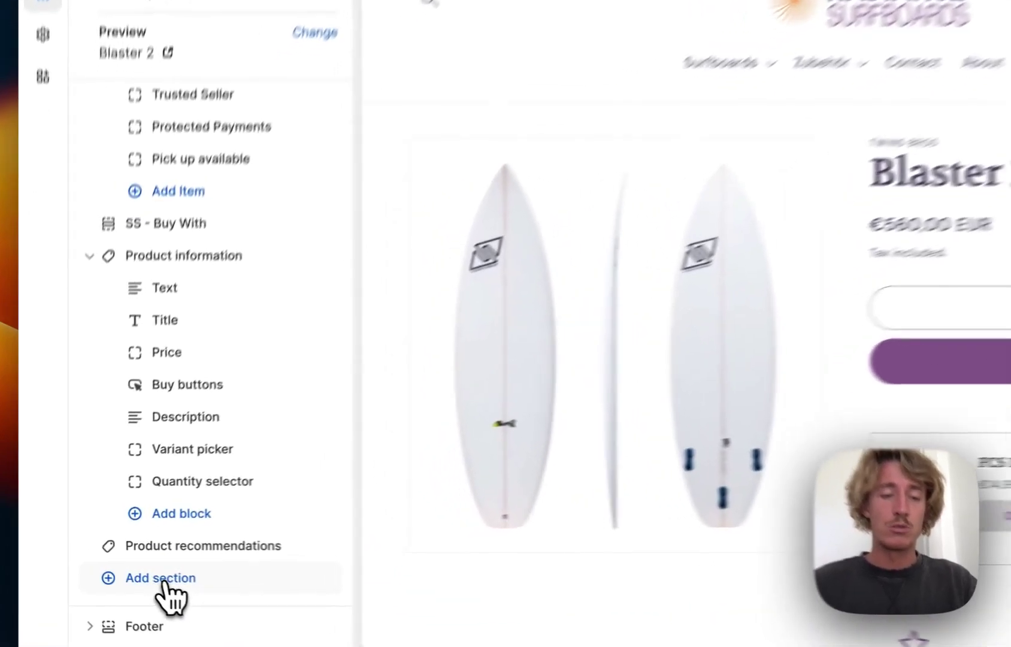
{"action": "left_click", "coordinate": [121, 573]}
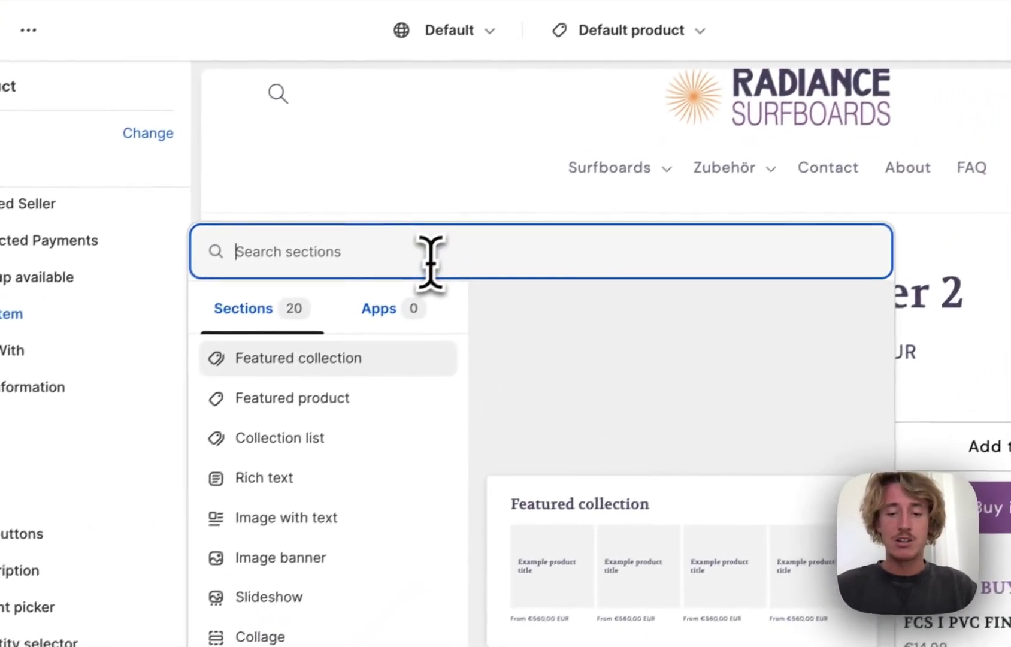
{"action": "type", "text": "upsell"}
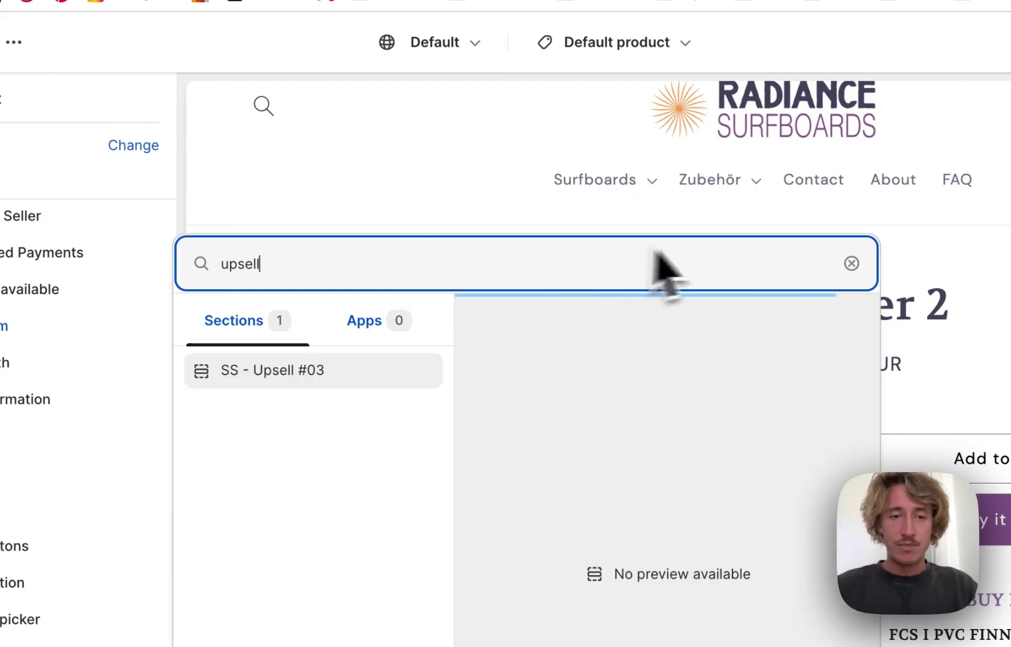
{"action": "left_click", "coordinate": [851, 263]}
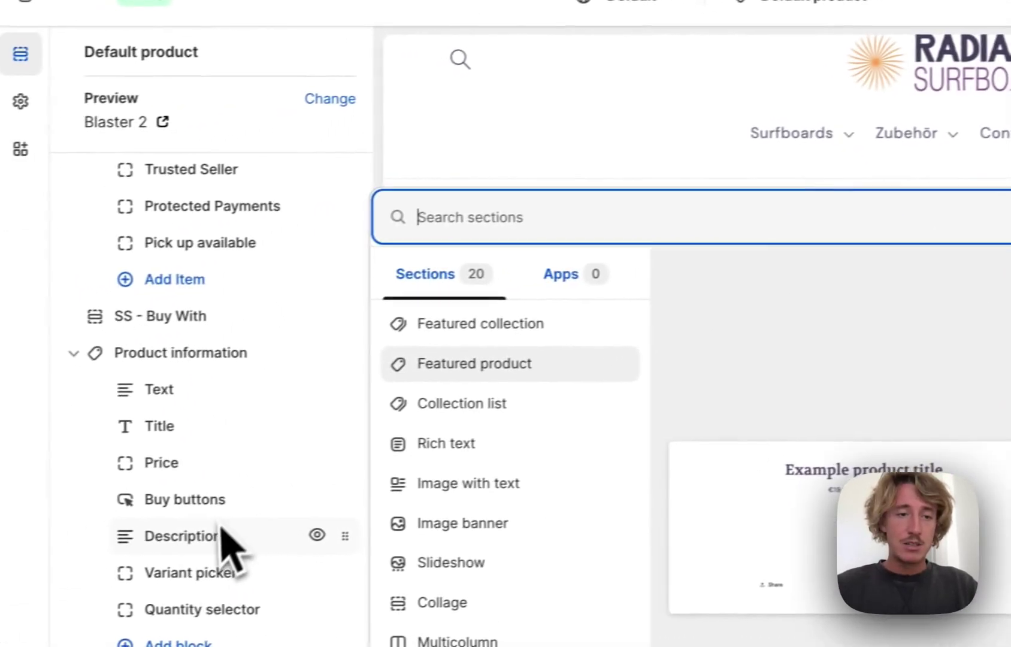
{"action": "scroll", "coordinate": [223, 539], "scroll_direction": "up", "scroll_amount": 3}
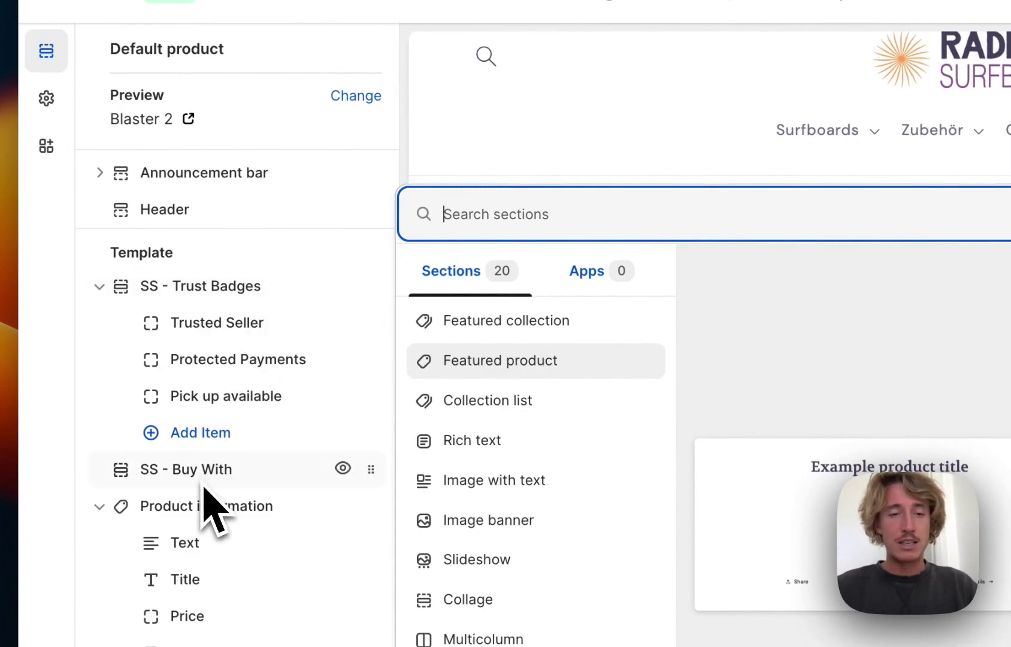
{"action": "left_click", "coordinate": [413, 135]}
{"action": "scroll", "coordinate": [383, 154], "scroll_direction": "down", "scroll_amount": 3}
{"action": "scroll", "coordinate": [271, 387], "scroll_direction": "up", "scroll_amount": 3}
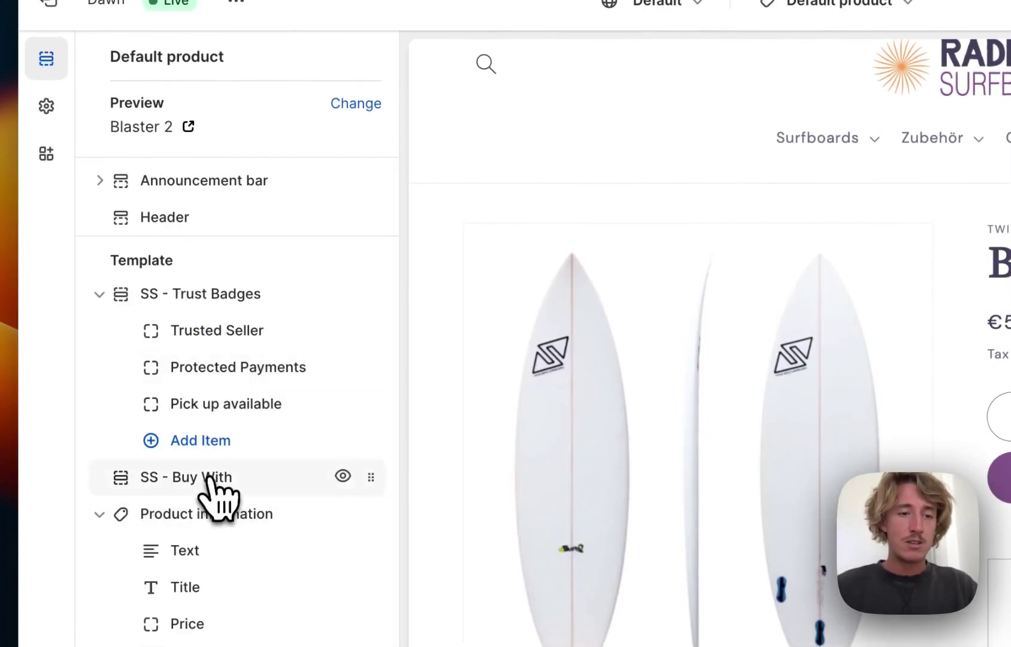
Change the SS - Buy With heading text from 'Buy it with' to 'Get this aswell'.
{"action": "left_click", "coordinate": [218, 497]}
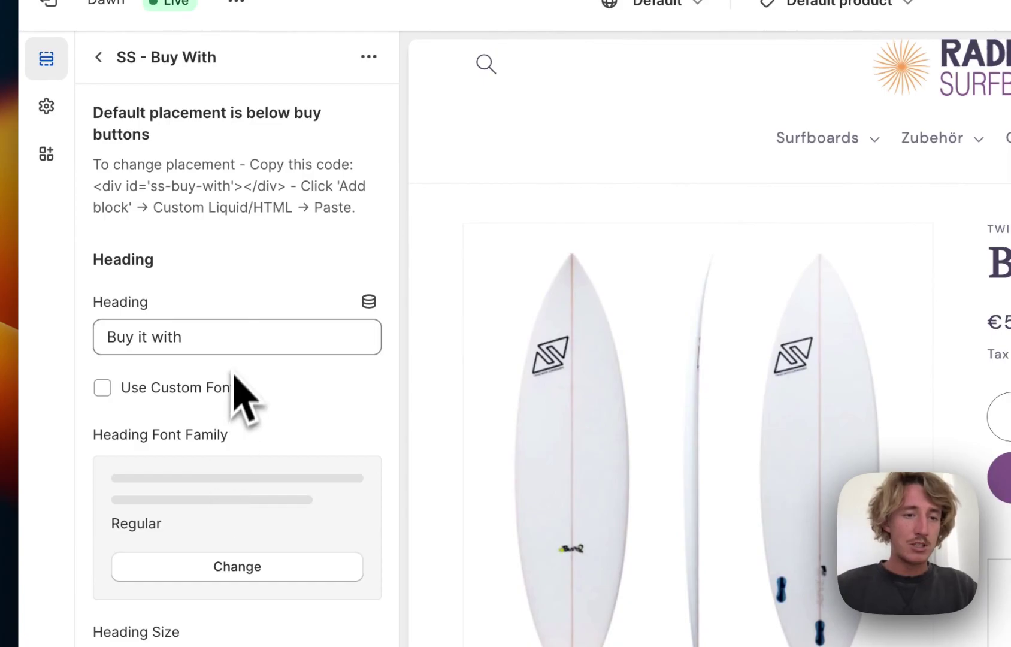
{"action": "scroll", "coordinate": [237, 381], "scroll_direction": "down", "scroll_amount": 1}
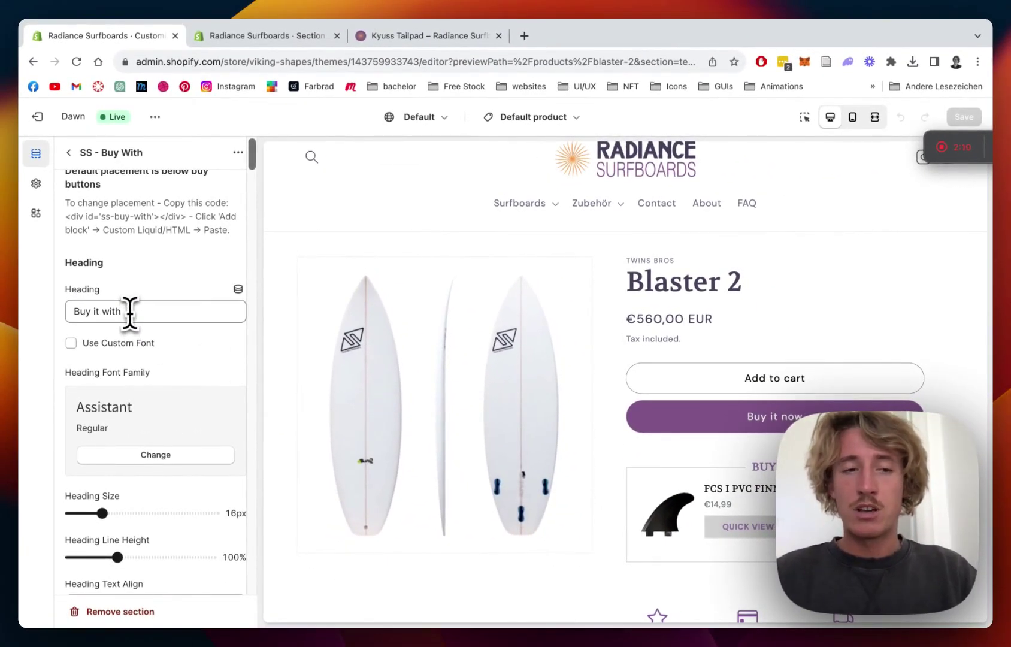
{"action": "left_click_drag", "start_coordinate": [129, 312], "coordinate": [15, 311]}
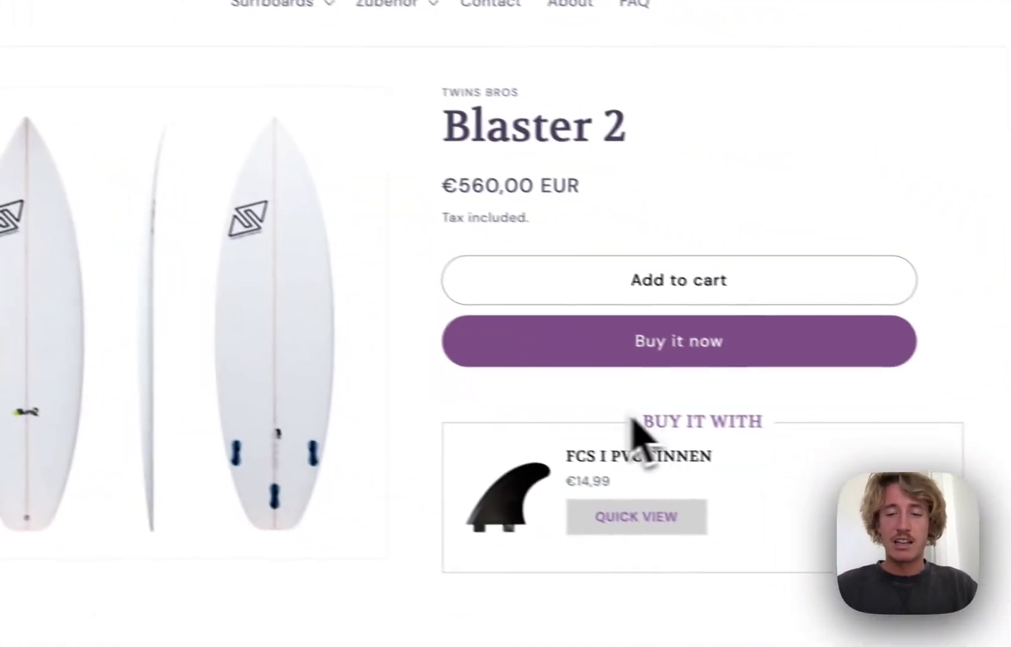
{"action": "type", "text": "Get th"}
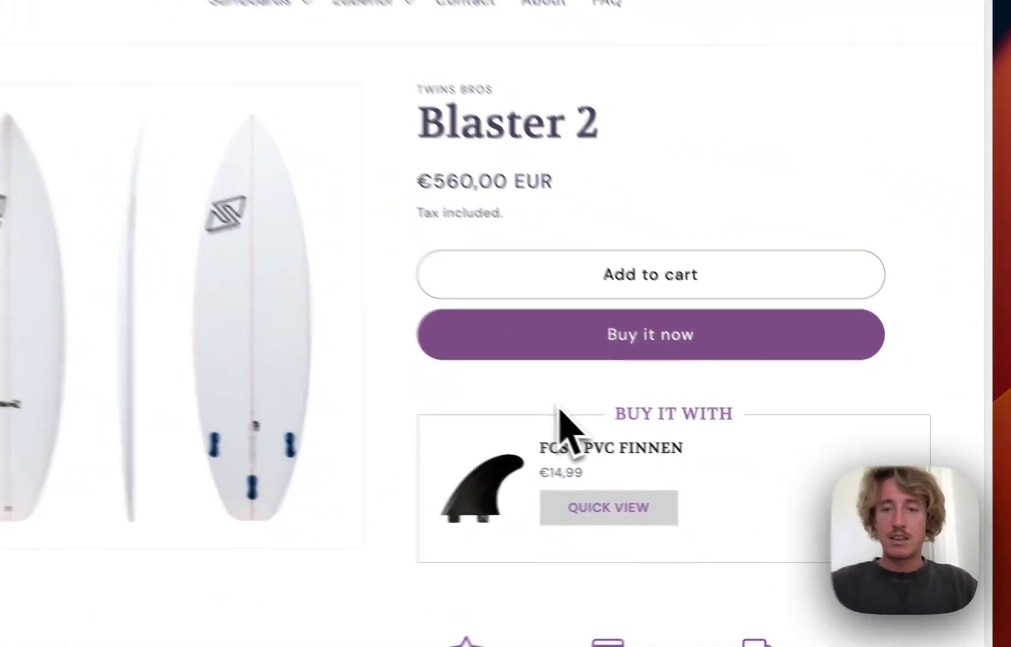
{"action": "type", "text": "is aswell"}
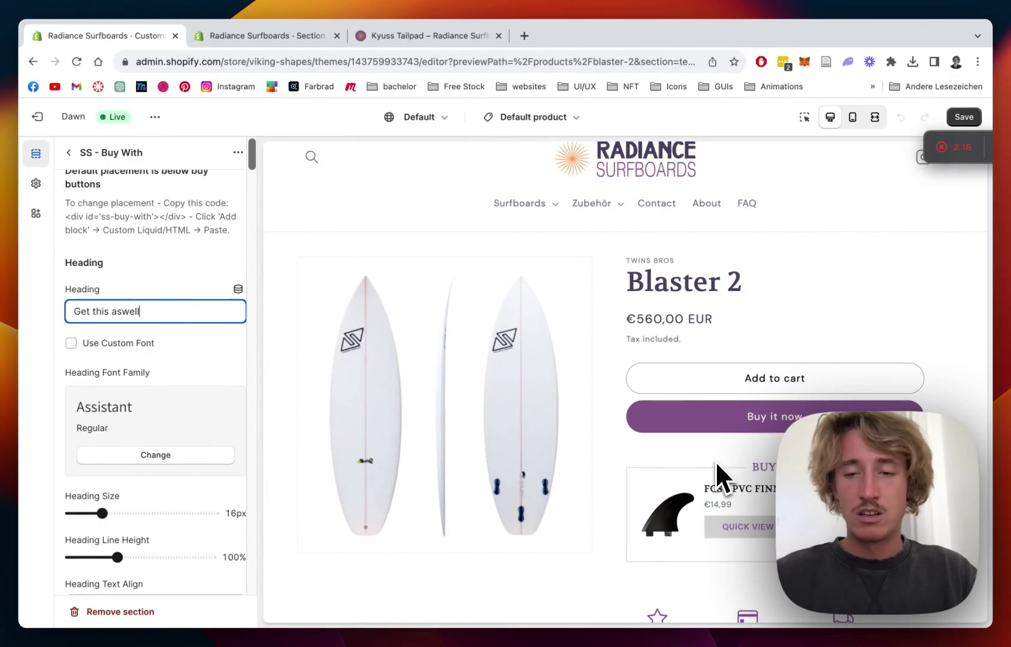
{"action": "left_click", "coordinate": [151, 295]}
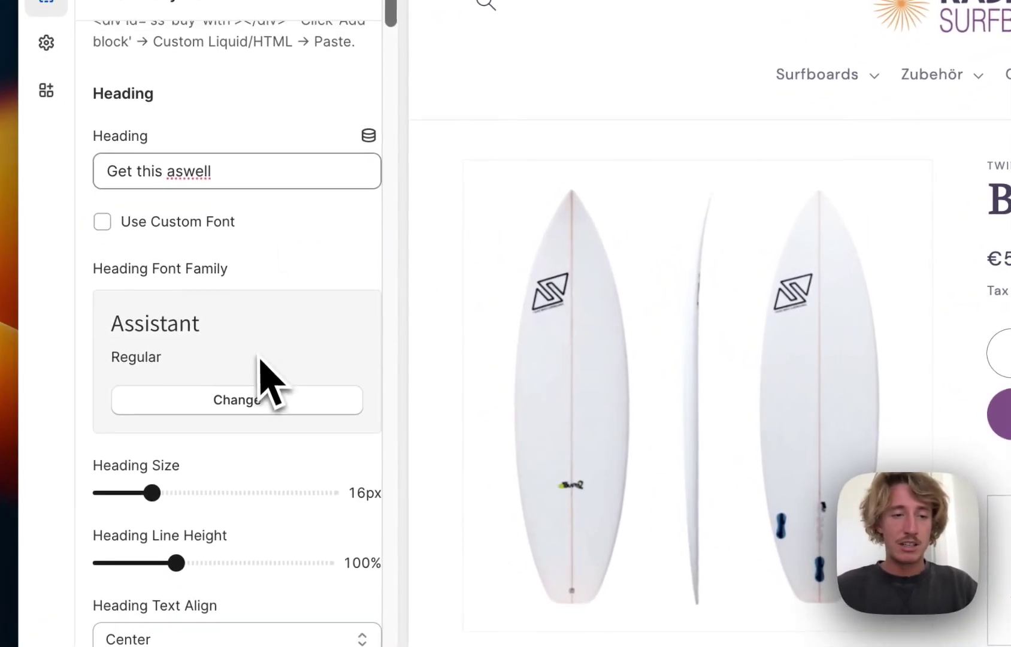
Set the heading size to 18px and, after trying Left, keep the alignment Center.
{"action": "scroll", "coordinate": [260, 359], "scroll_direction": "down", "scroll_amount": 1}
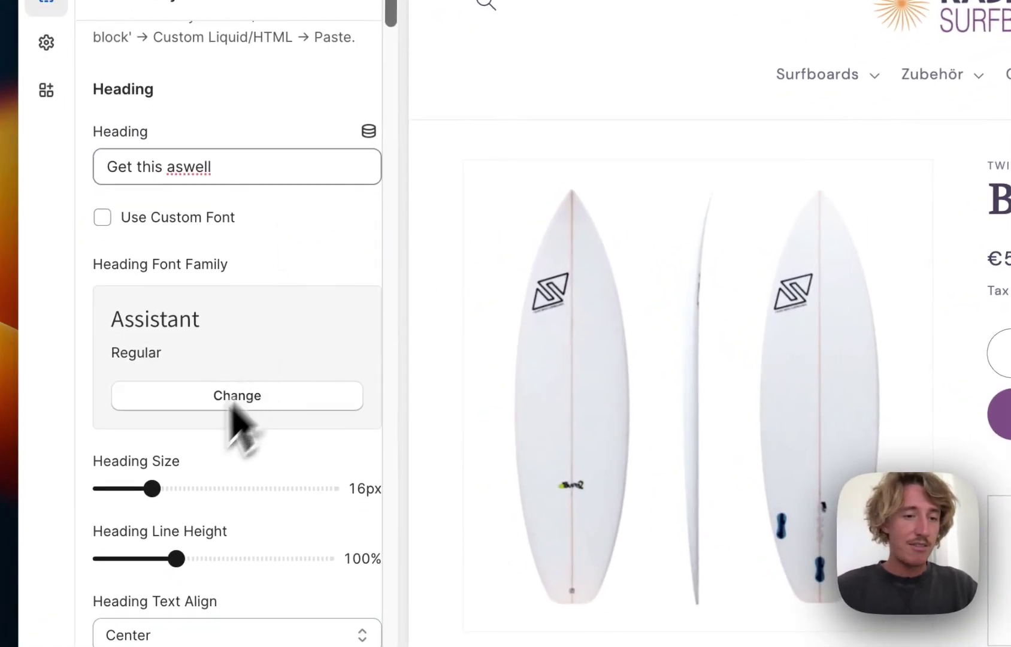
{"action": "left_click", "coordinate": [159, 489]}
{"action": "scroll", "coordinate": [192, 481], "scroll_direction": "down", "scroll_amount": 3}
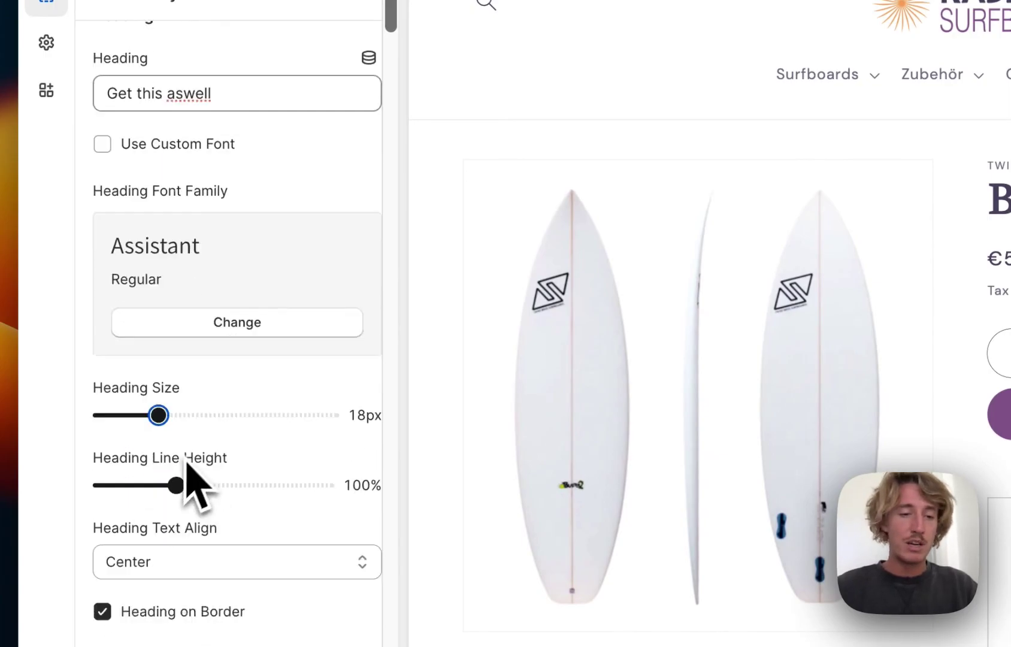
{"action": "scroll", "coordinate": [188, 397], "scroll_direction": "down", "scroll_amount": 3}
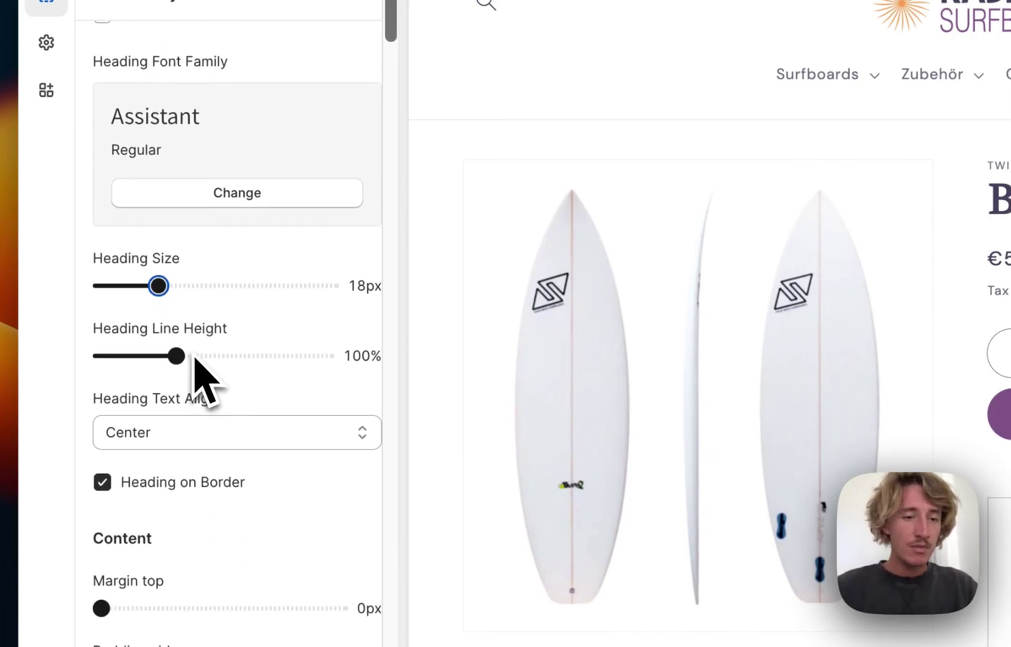
{"action": "left_click", "coordinate": [194, 426]}
{"action": "left_click", "coordinate": [172, 458]}
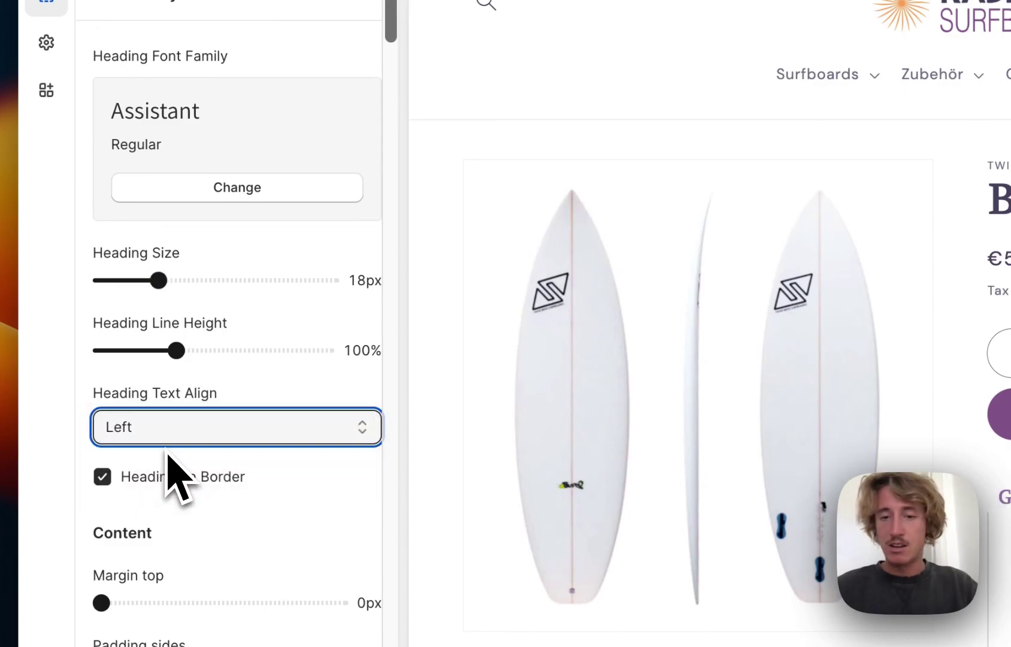
{"action": "left_click", "coordinate": [215, 436]}
{"action": "left_click", "coordinate": [218, 414]}
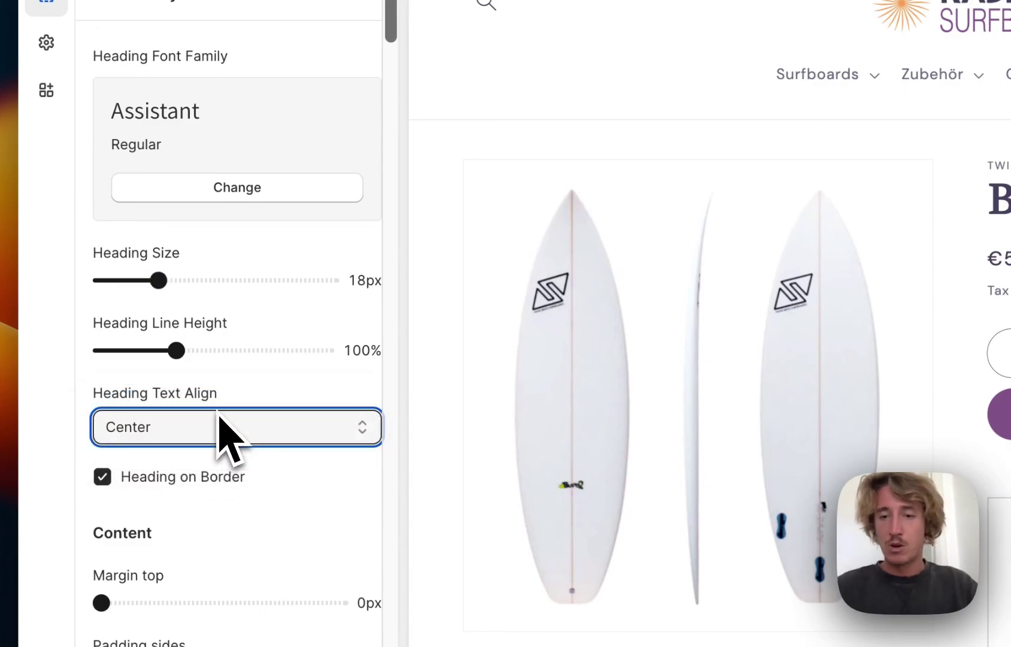
{"action": "scroll", "coordinate": [237, 399], "scroll_direction": "down", "scroll_amount": 5}
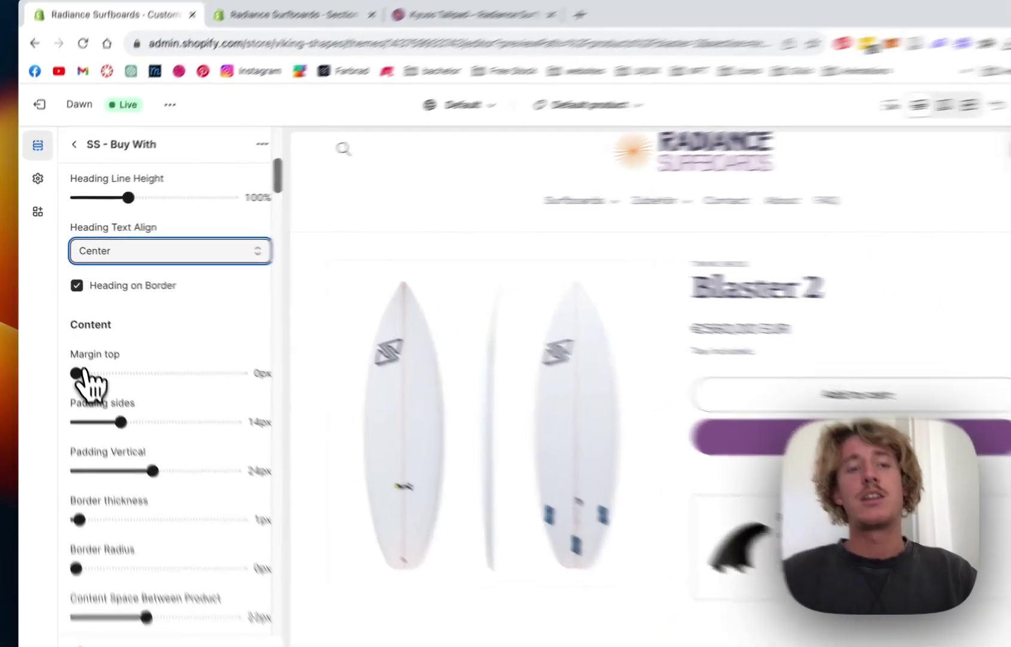
Try a top margin, then enable the box shadow with a 6px blur radius.
{"action": "left_click_drag", "start_coordinate": [76, 373], "coordinate": [96, 373]}
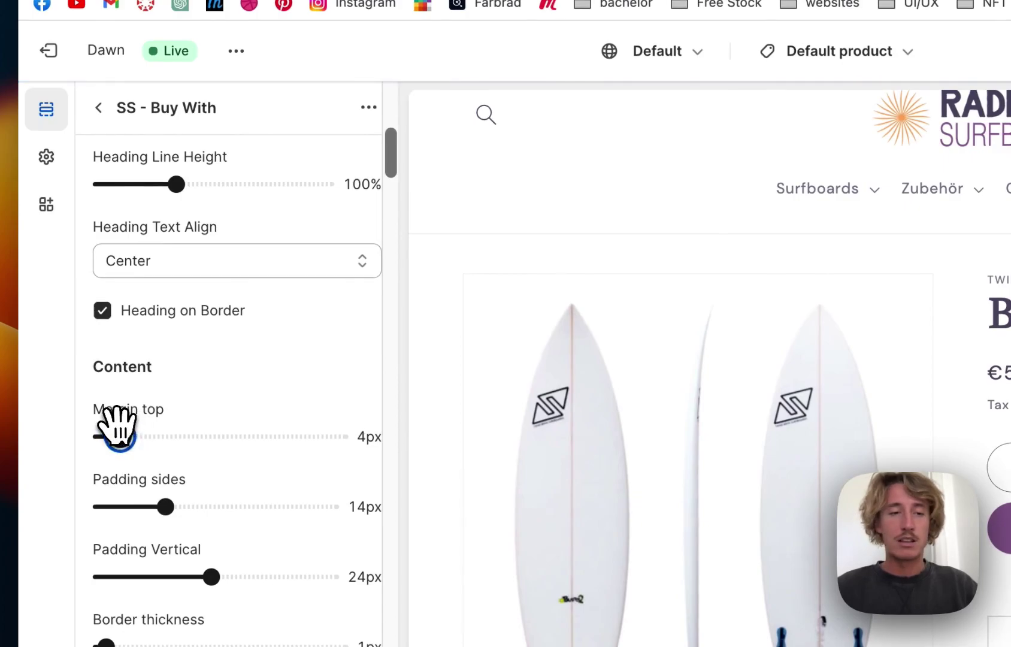
{"action": "scroll", "coordinate": [198, 396], "scroll_direction": "down", "scroll_amount": 3}
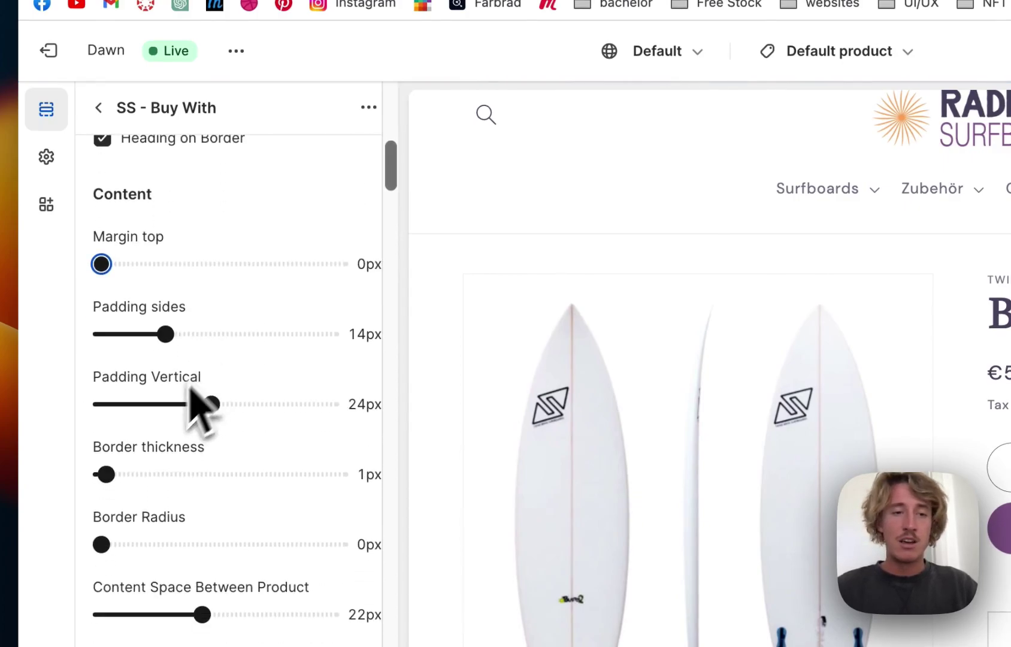
{"action": "scroll", "coordinate": [191, 363], "scroll_direction": "down", "scroll_amount": 2}
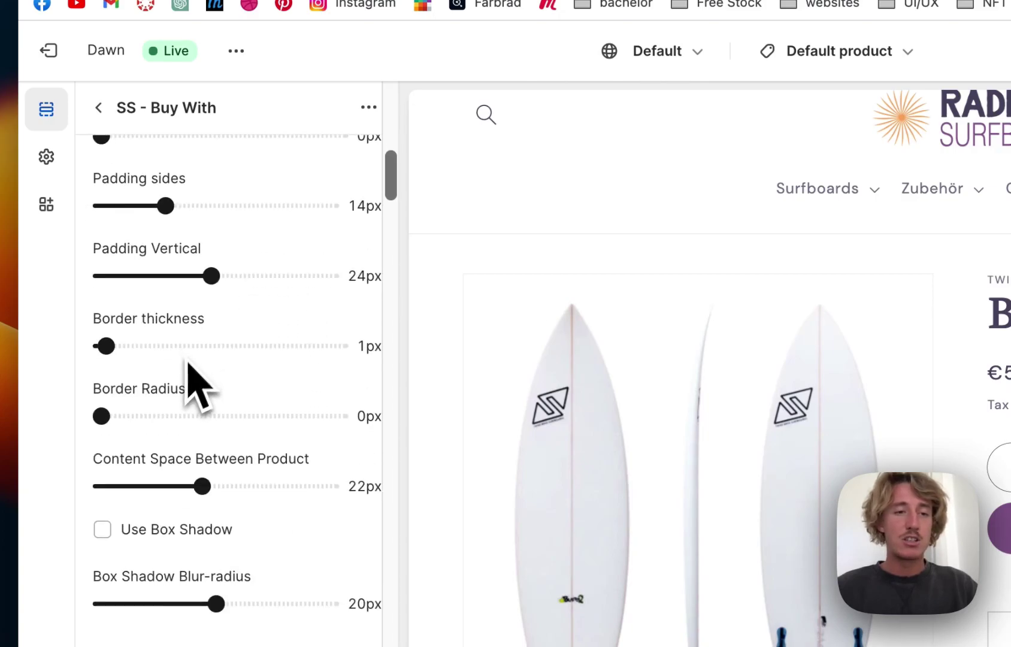
{"action": "scroll", "coordinate": [157, 360], "scroll_direction": "down", "scroll_amount": 1}
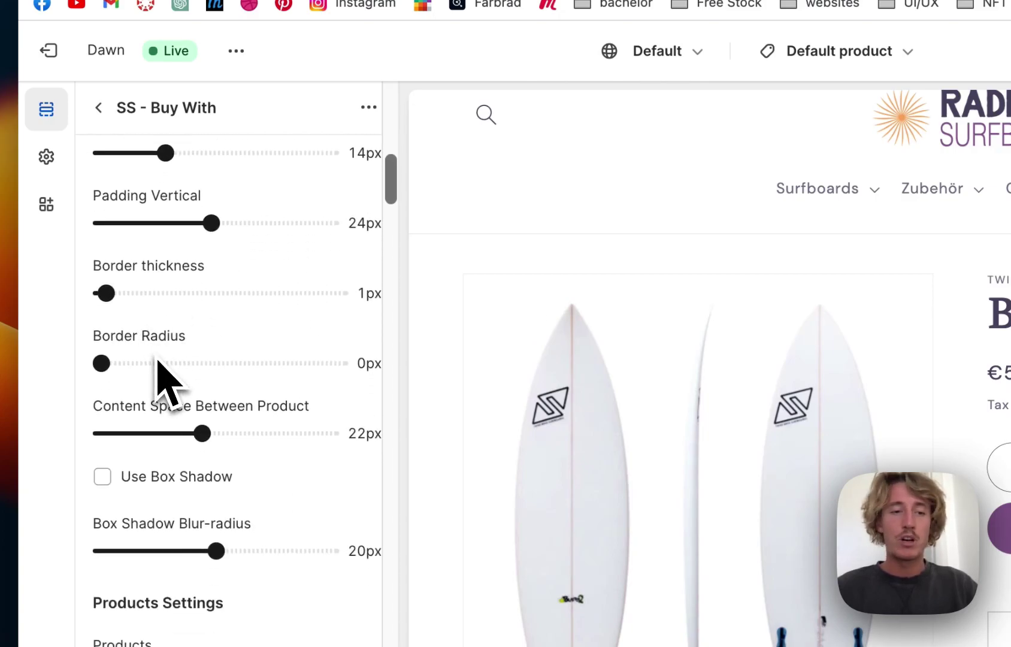
{"action": "left_click", "coordinate": [103, 478]}
{"action": "scroll", "coordinate": [199, 489], "scroll_direction": "down", "scroll_amount": 2}
{"action": "left_click_drag", "start_coordinate": [213, 465], "coordinate": [136, 465]}
{"action": "scroll", "coordinate": [192, 467], "scroll_direction": "down", "scroll_amount": 6}
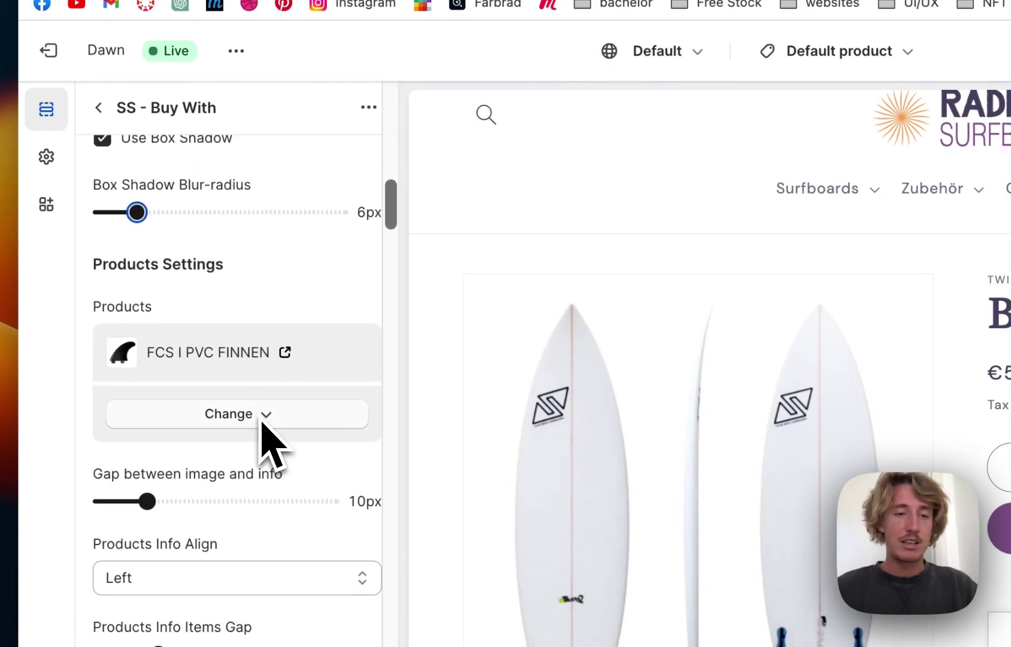
Open the Select products list and close it unchanged, keeping the PVC fins recommended.
{"action": "left_click", "coordinate": [215, 413]}
{"action": "left_click", "coordinate": [225, 479]}
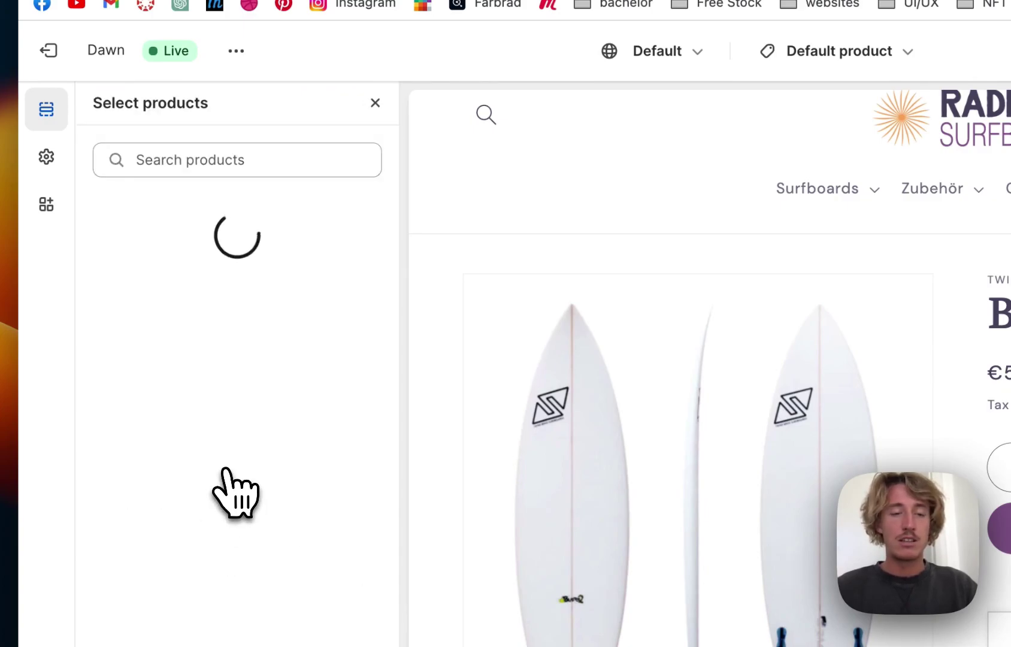
{"action": "scroll", "coordinate": [221, 268], "scroll_direction": "down", "scroll_amount": 8}
{"action": "scroll", "coordinate": [216, 258], "scroll_direction": "up", "scroll_amount": 8}
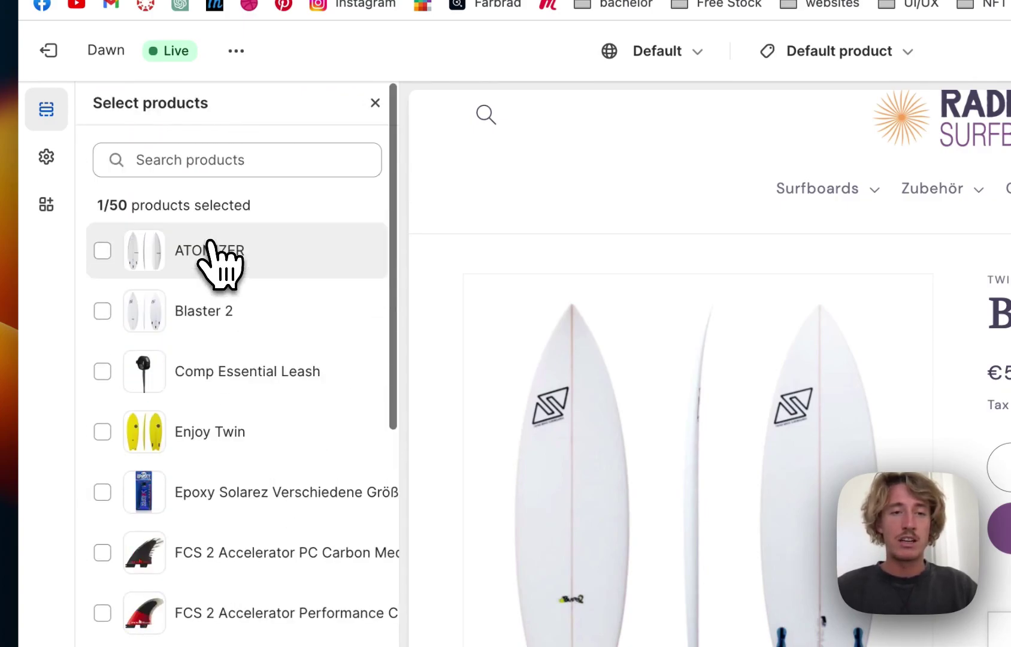
{"action": "left_click", "coordinate": [375, 103]}
{"action": "scroll", "coordinate": [288, 466], "scroll_direction": "down", "scroll_amount": 5}
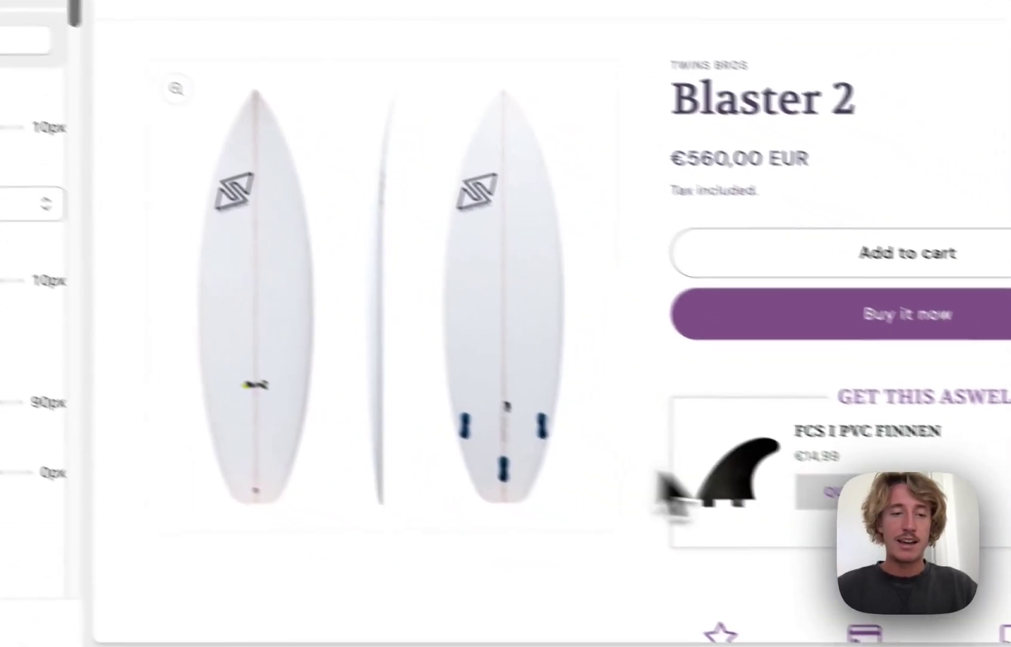
Raise the Product Heading Size slider from 14px to 18px, leaving the price at 12px.
{"action": "scroll", "coordinate": [308, 539], "scroll_direction": "down", "scroll_amount": 2}
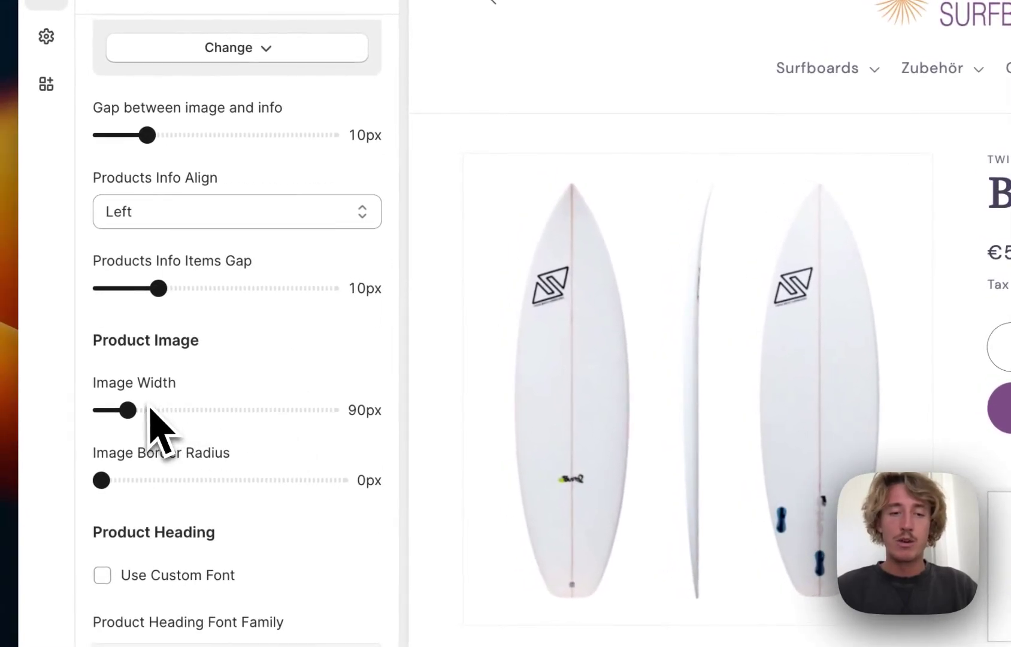
{"action": "scroll", "coordinate": [150, 408], "scroll_direction": "down", "scroll_amount": 1}
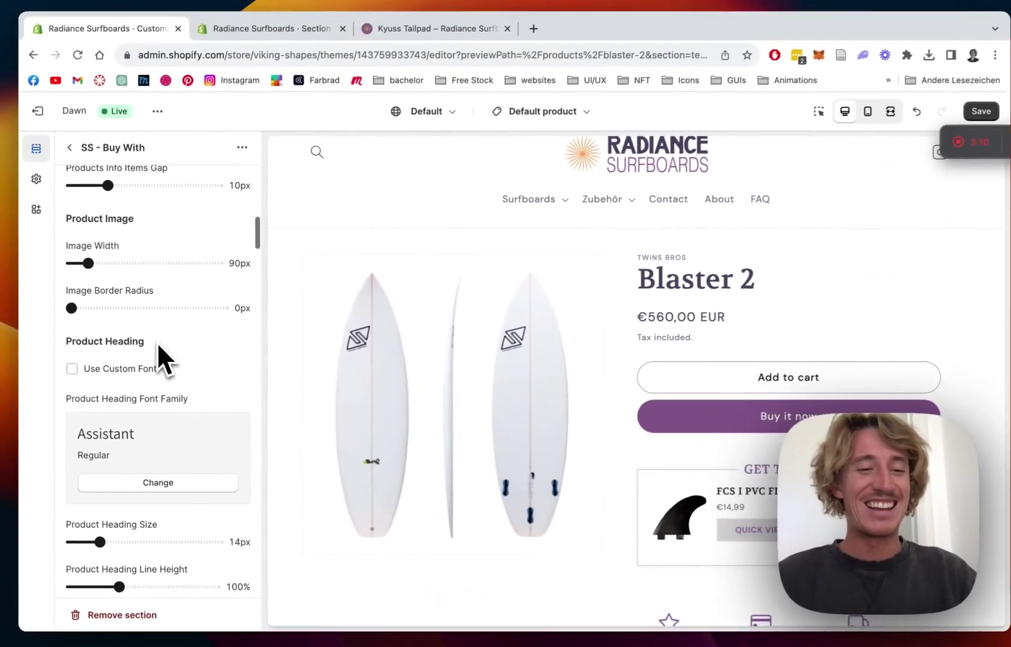
{"action": "scroll", "coordinate": [155, 343], "scroll_direction": "down", "scroll_amount": 5}
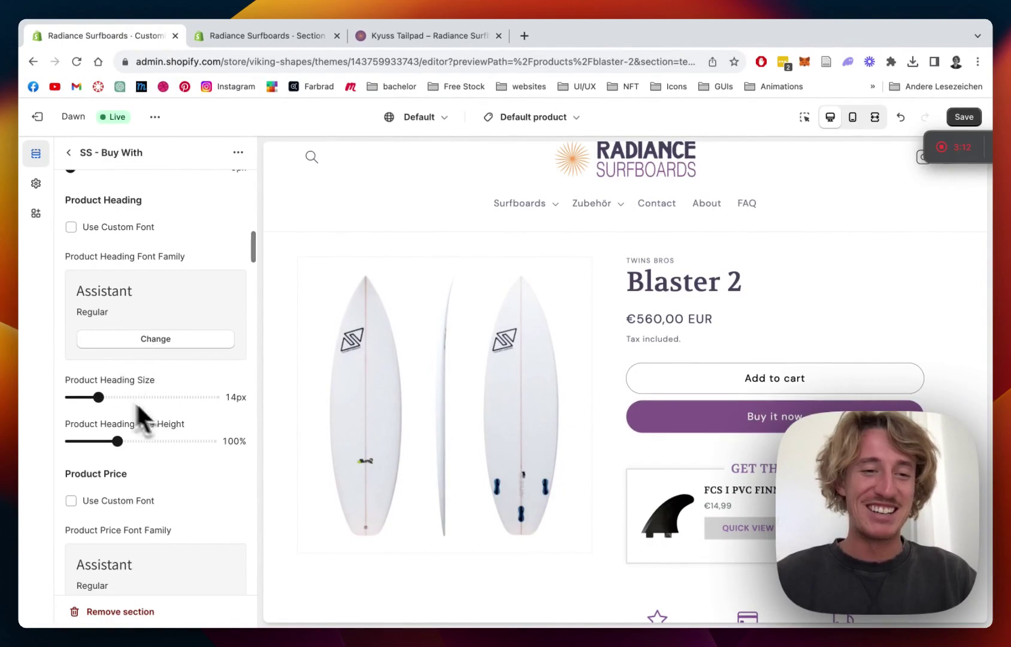
{"action": "scroll", "coordinate": [133, 413], "scroll_direction": "down", "scroll_amount": 1}
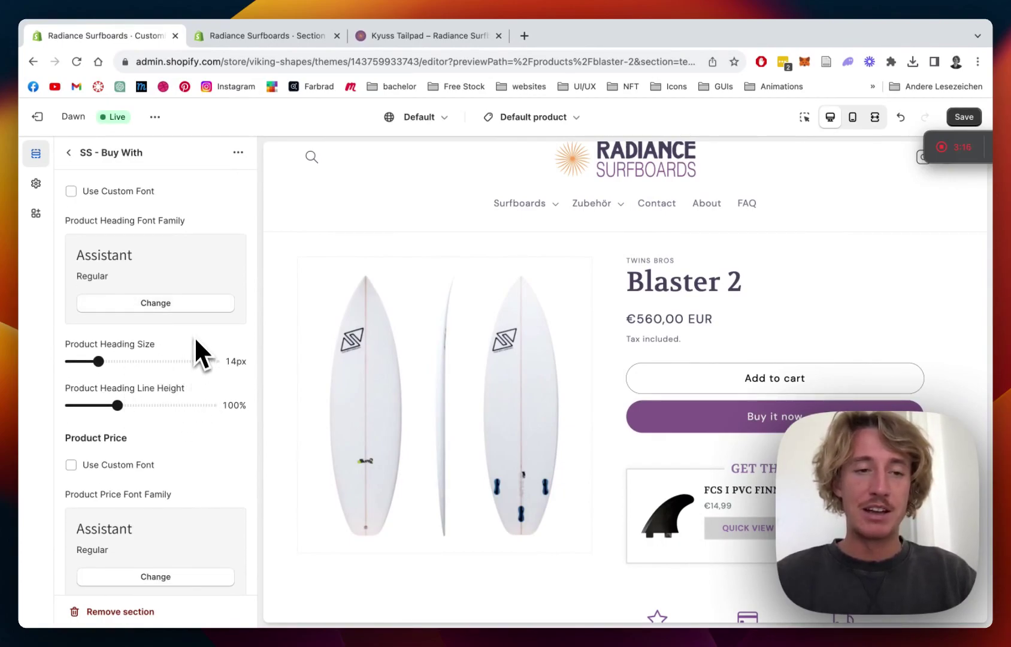
{"action": "scroll", "coordinate": [196, 337], "scroll_direction": "down", "scroll_amount": 1}
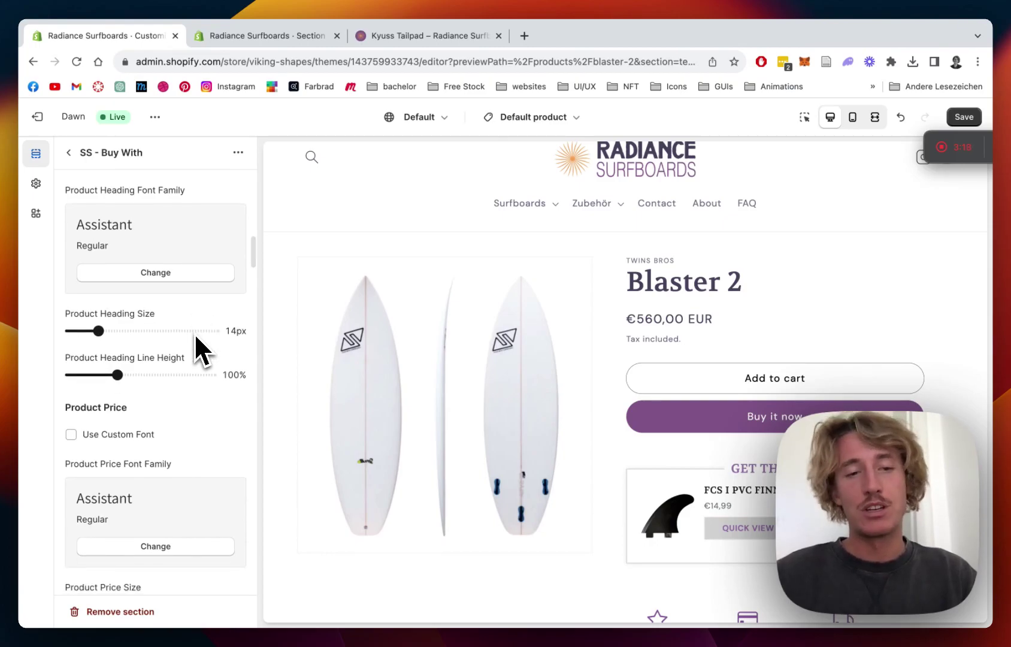
{"action": "scroll", "coordinate": [196, 336], "scroll_direction": "down", "scroll_amount": 1}
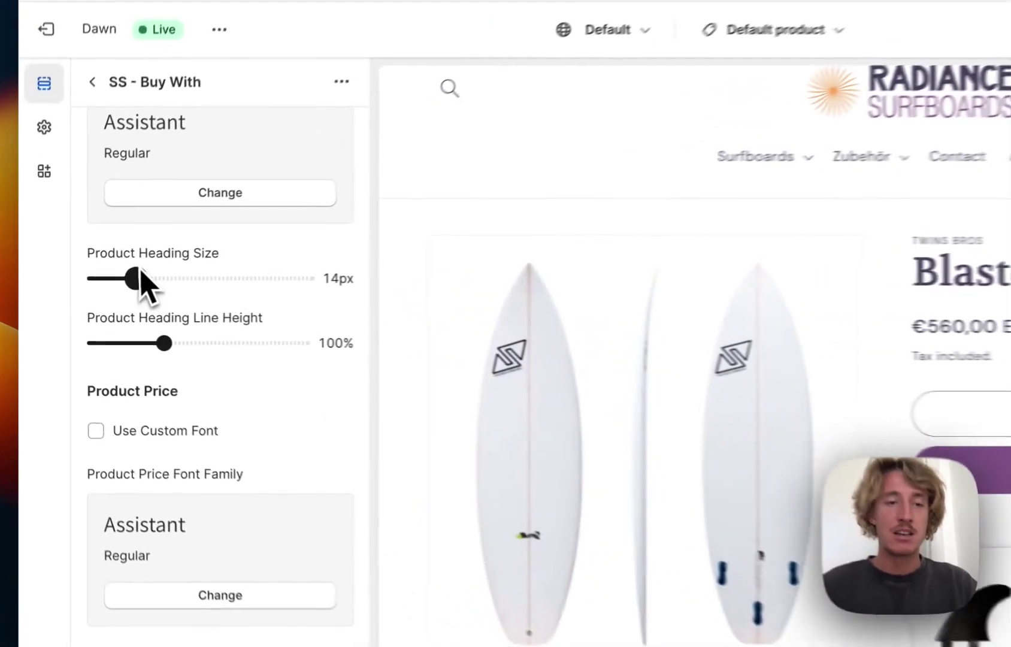
{"action": "left_click_drag", "start_coordinate": [100, 282], "coordinate": [109, 283]}
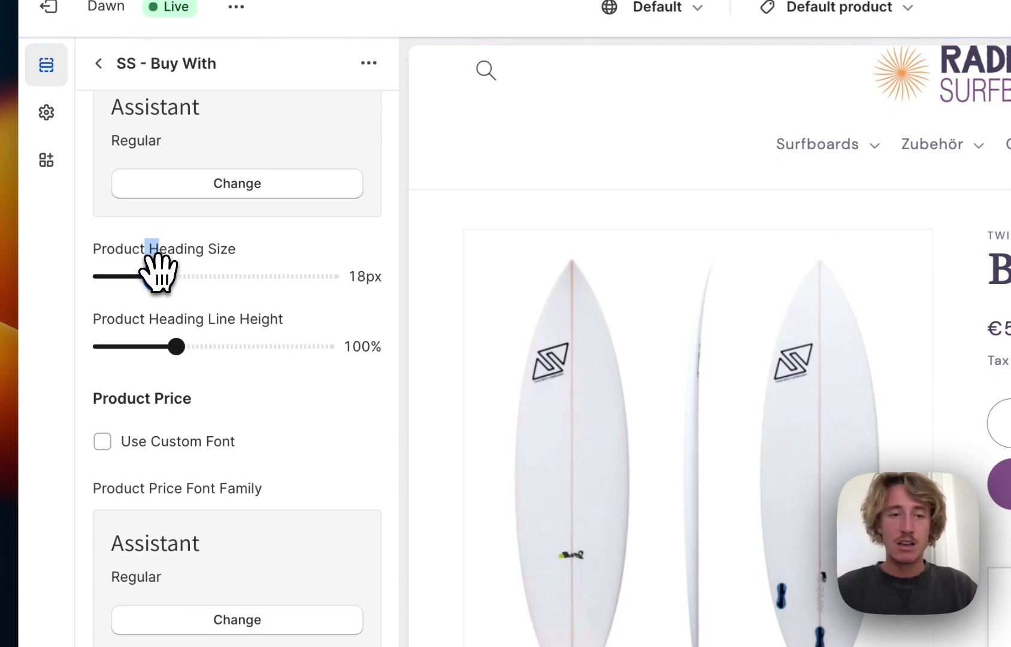
{"action": "scroll", "coordinate": [352, 473], "scroll_direction": "down", "scroll_amount": 5}
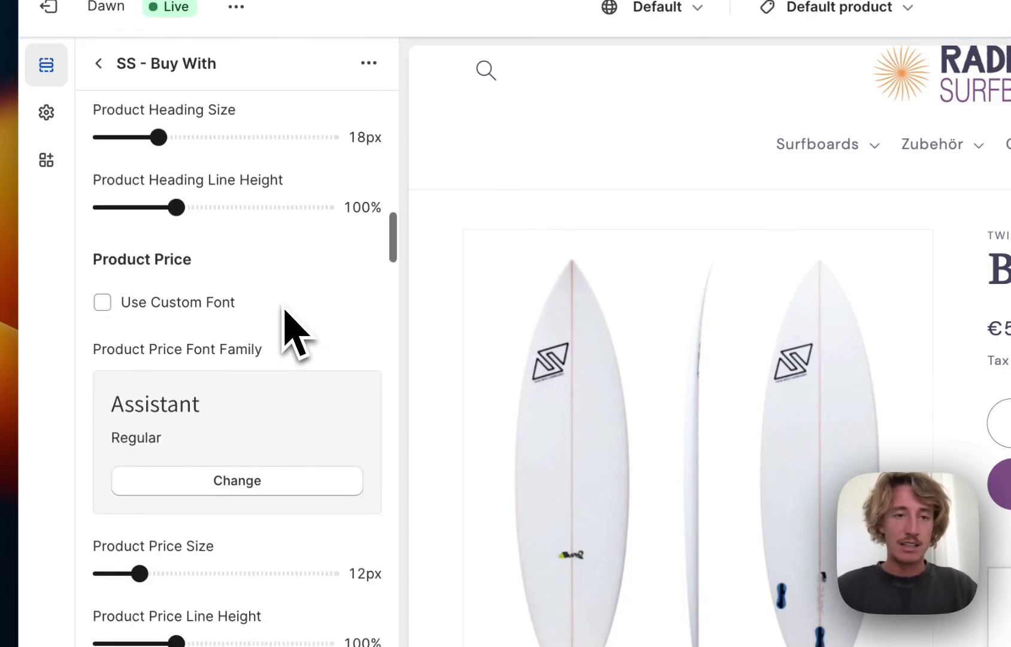
{"action": "scroll", "coordinate": [290, 340], "scroll_direction": "down", "scroll_amount": 10}
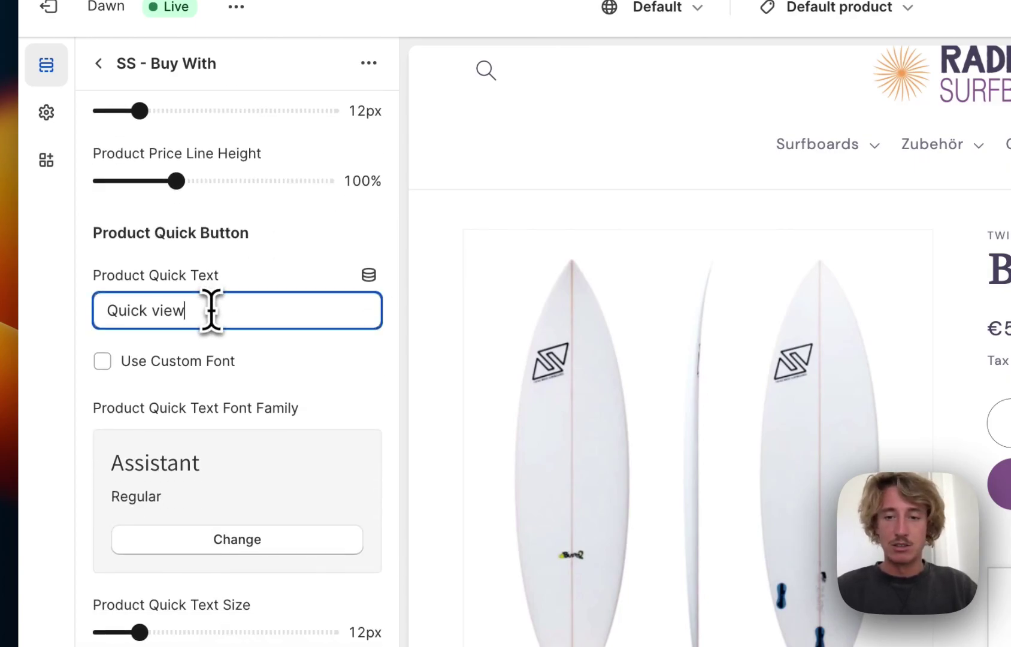
Replace the Product Quick Text 'Quick view' with 'GET THIS', after briefly trying 'Check out'.
{"action": "key", "text": "super+a"}
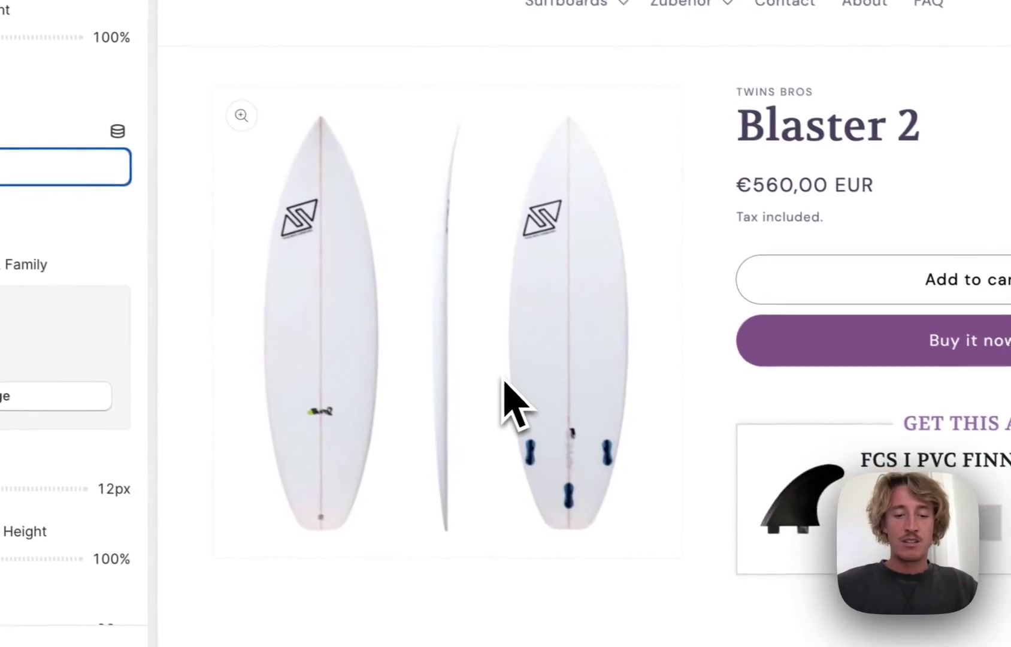
{"action": "type", "text": "Ch"}
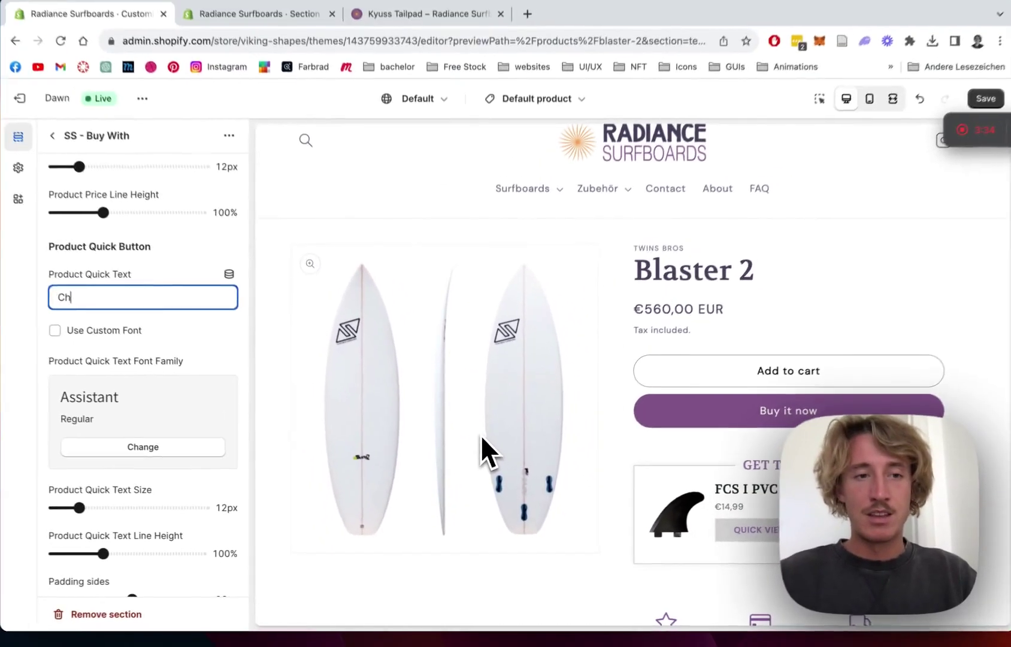
{"action": "type", "text": "eck out"}
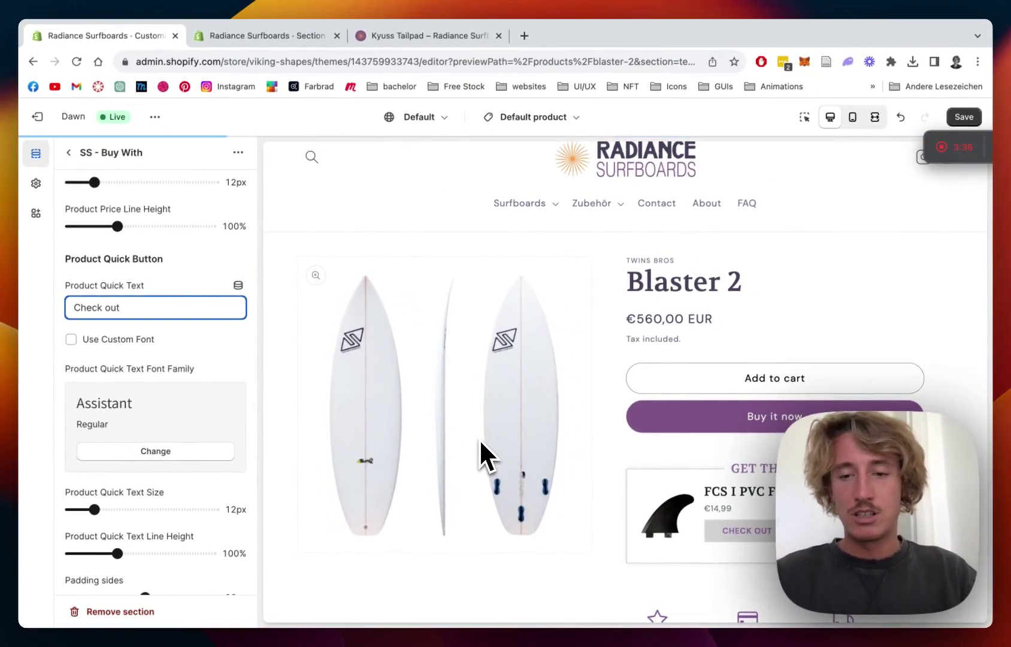
{"action": "triple_click", "coordinate": [211, 308]}
{"action": "type", "text": "GET THIS"}
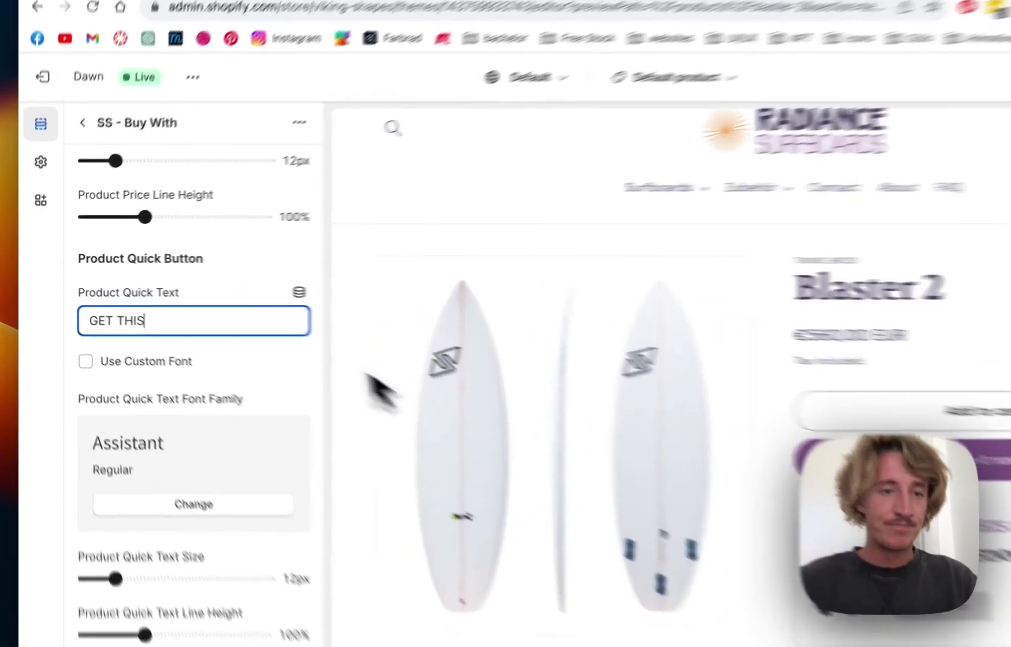
Lower the Modal Product Heading Size slider from 20px to 14px, then scroll on to Section Colors.
{"action": "scroll", "coordinate": [249, 367], "scroll_direction": "down", "scroll_amount": 5}
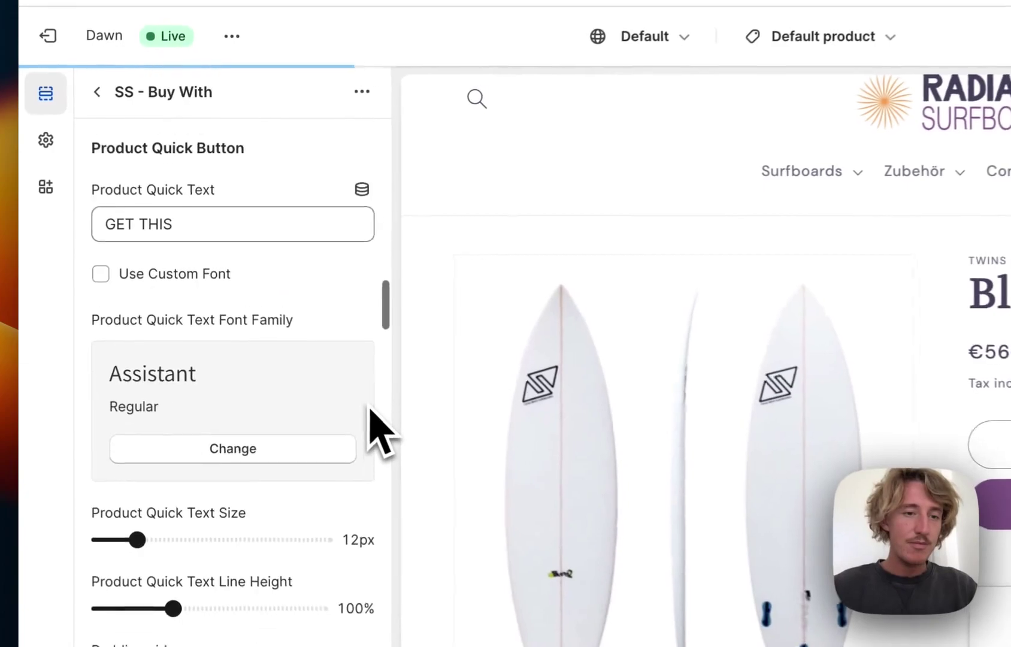
{"action": "scroll", "coordinate": [373, 416], "scroll_direction": "down", "scroll_amount": 10}
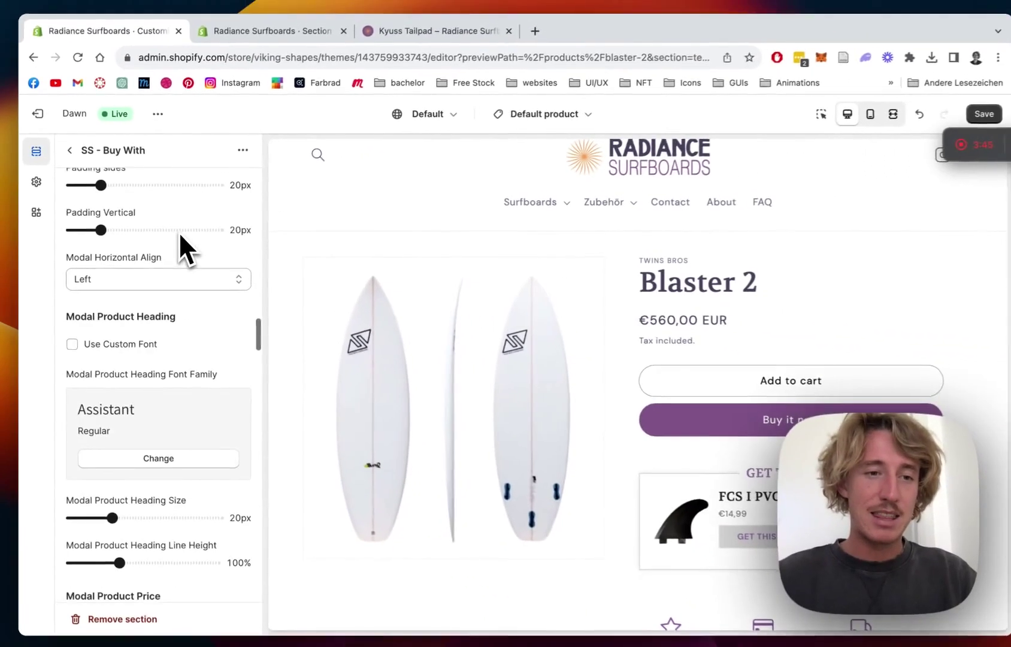
{"action": "scroll", "coordinate": [176, 232], "scroll_direction": "down", "scroll_amount": 9}
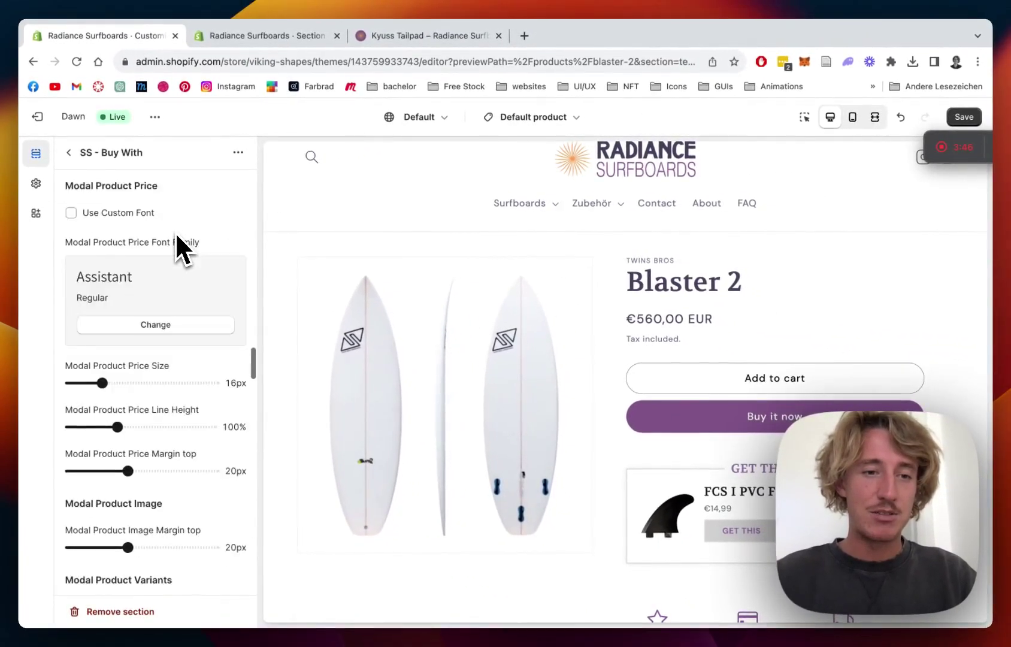
{"action": "scroll", "coordinate": [174, 232], "scroll_direction": "up", "scroll_amount": 3}
{"action": "scroll", "coordinate": [175, 231], "scroll_direction": "up", "scroll_amount": 4}
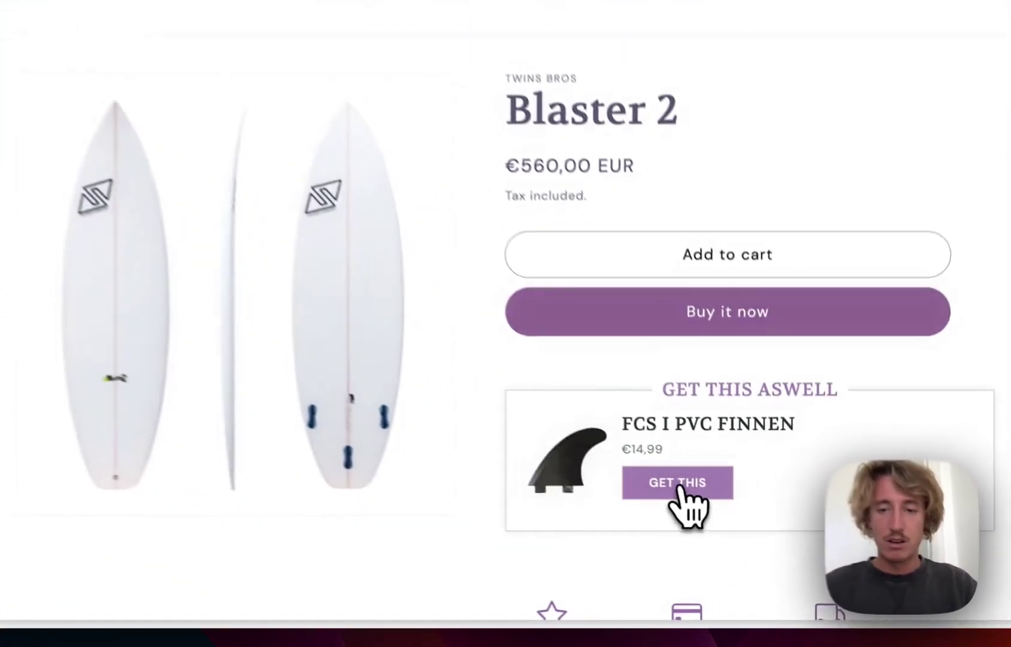
{"action": "left_click", "coordinate": [742, 534]}
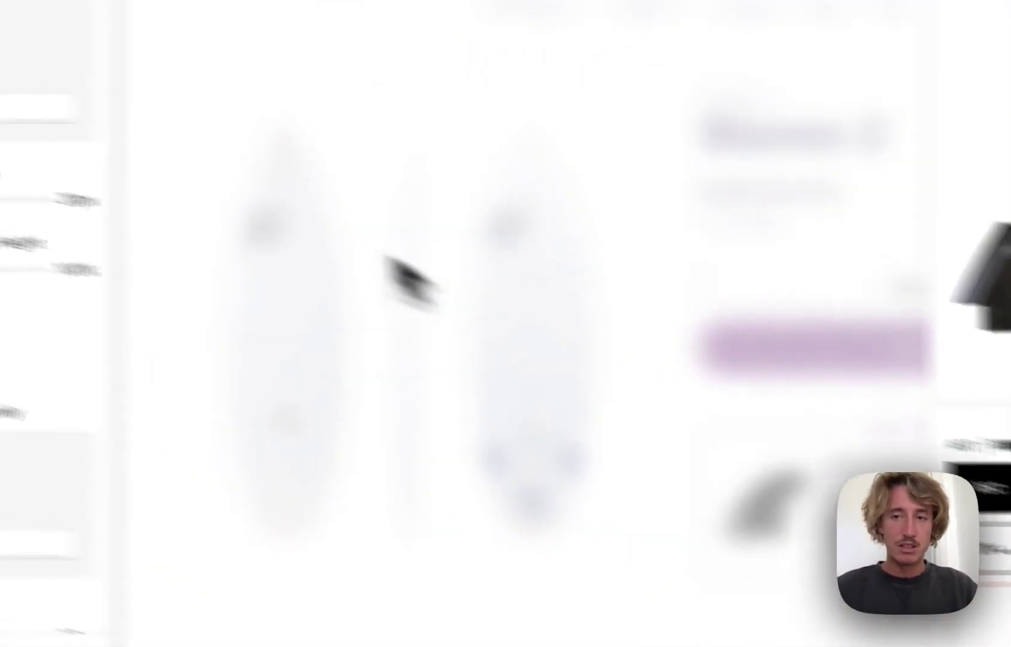
{"action": "left_click_drag", "start_coordinate": [146, 270], "coordinate": [137, 268]}
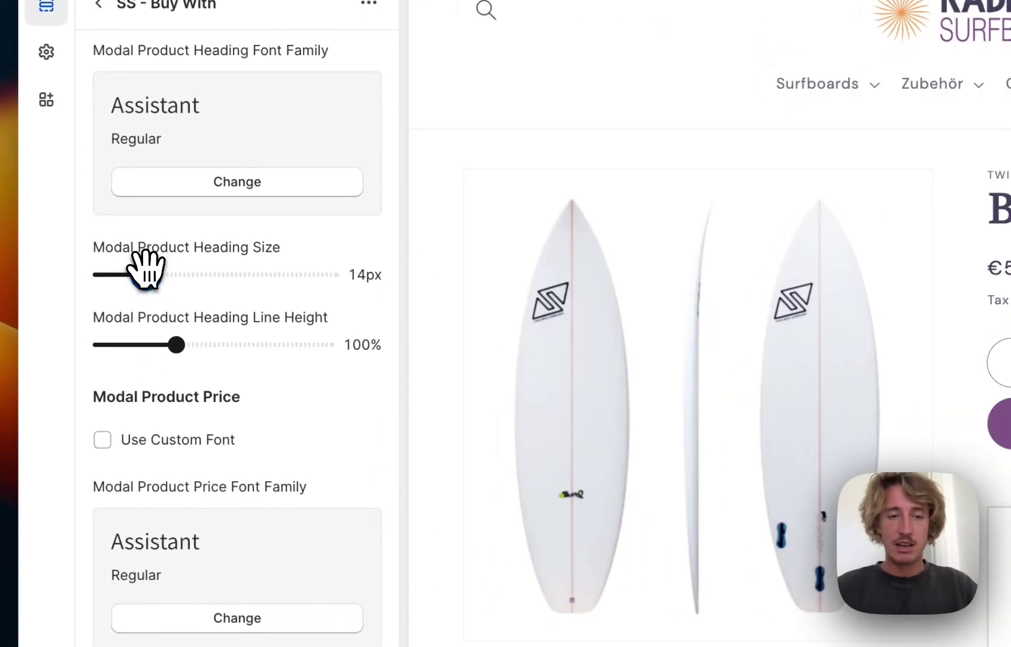
{"action": "scroll", "coordinate": [327, 299], "scroll_direction": "down", "scroll_amount": 10}
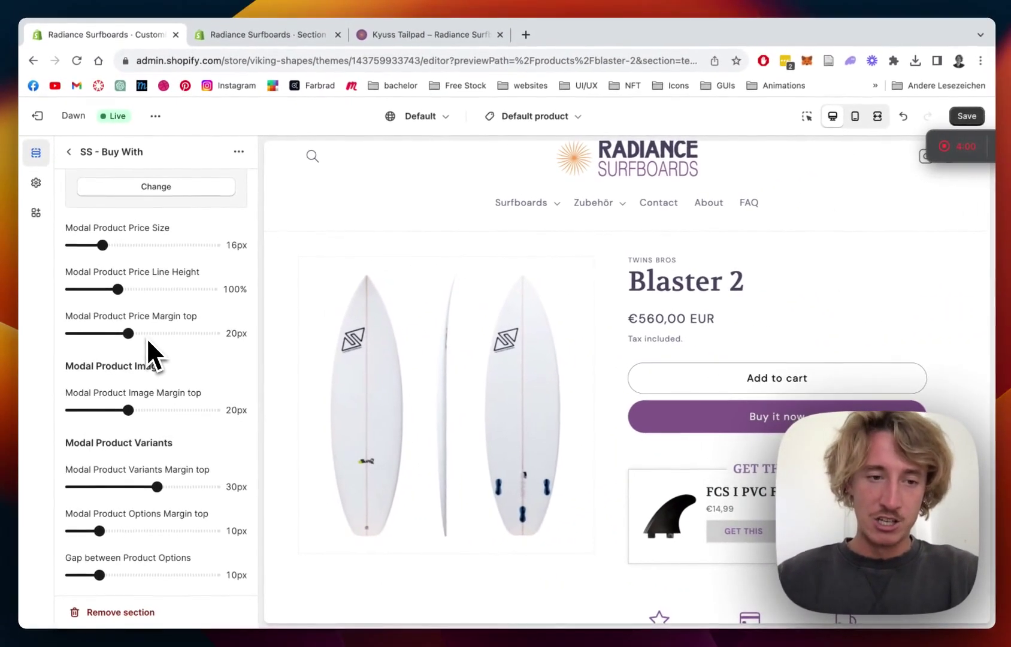
{"action": "scroll", "coordinate": [218, 304], "scroll_direction": "down", "scroll_amount": 2}
{"action": "scroll", "coordinate": [146, 341], "scroll_direction": "down", "scroll_amount": 12}
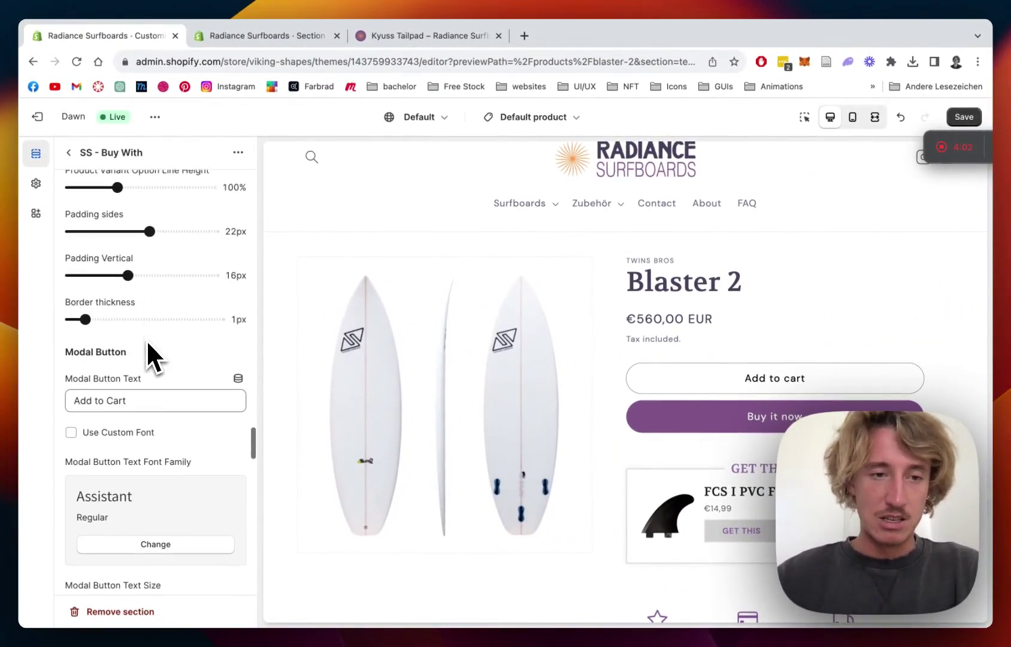
{"action": "scroll", "coordinate": [178, 267], "scroll_direction": "down", "scroll_amount": 10}
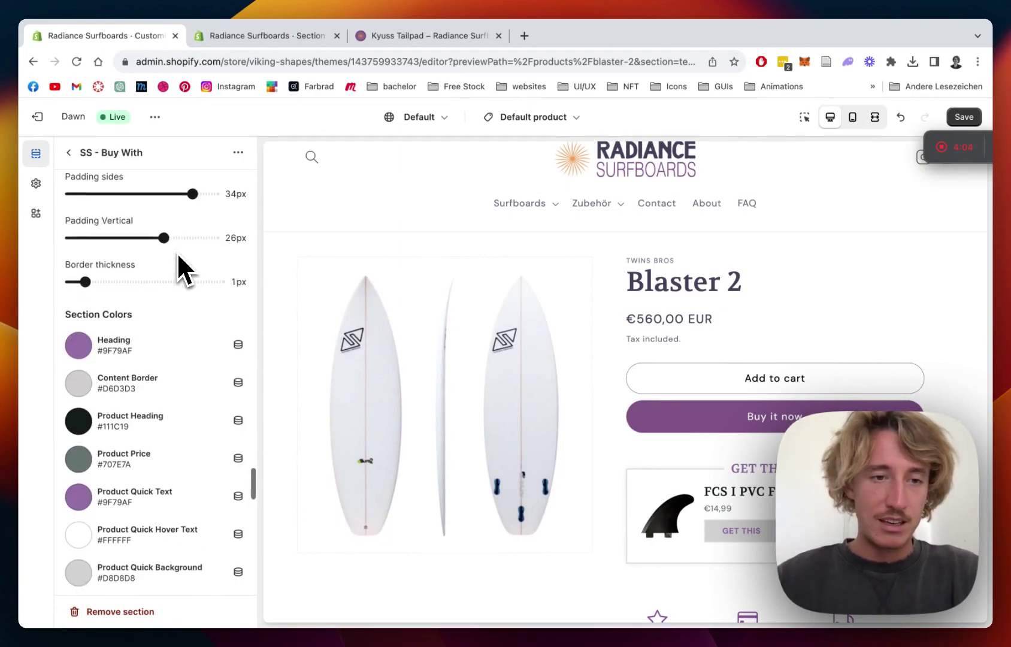
{"action": "scroll", "coordinate": [177, 251], "scroll_direction": "up", "scroll_amount": 5}
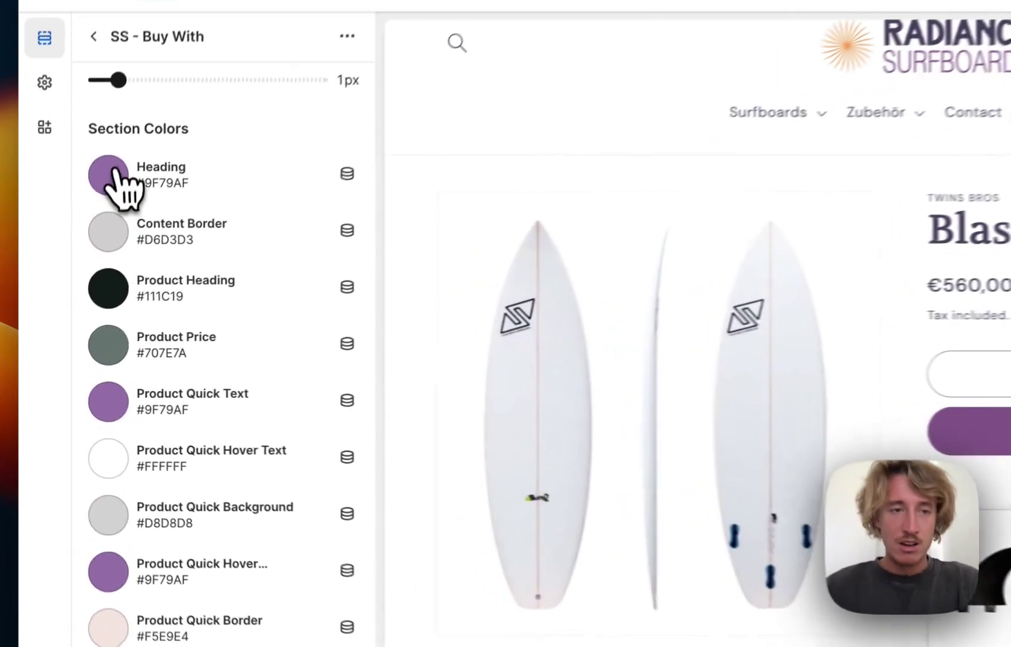
Try orange for the upsell heading colour, then set it back to purple.
{"action": "left_click", "coordinate": [78, 245]}
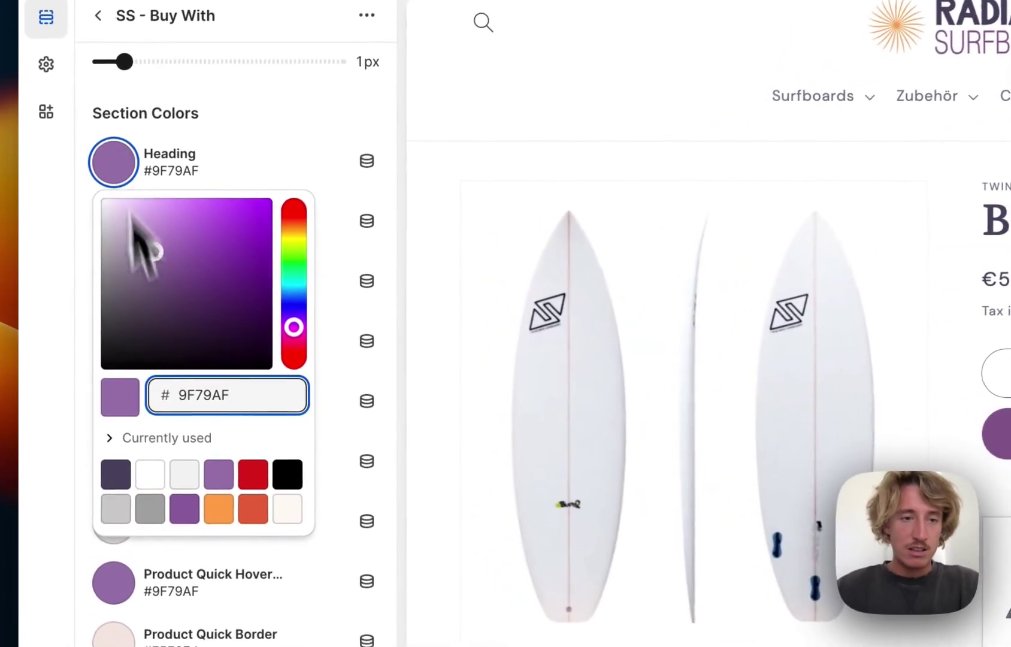
{"action": "left_click", "coordinate": [220, 511]}
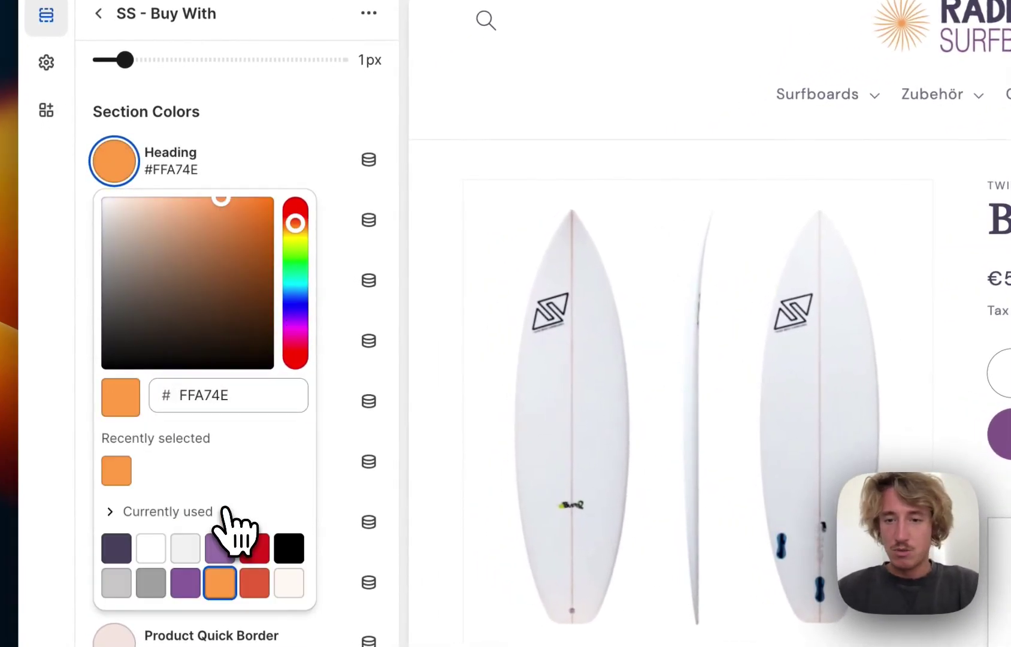
{"action": "left_click", "coordinate": [229, 543]}
{"action": "scroll", "coordinate": [397, 383], "scroll_direction": "down", "scroll_amount": 5}
Make the quick-buy border #9F79AF and its hover border #504966.
{"action": "left_click", "coordinate": [123, 364]}
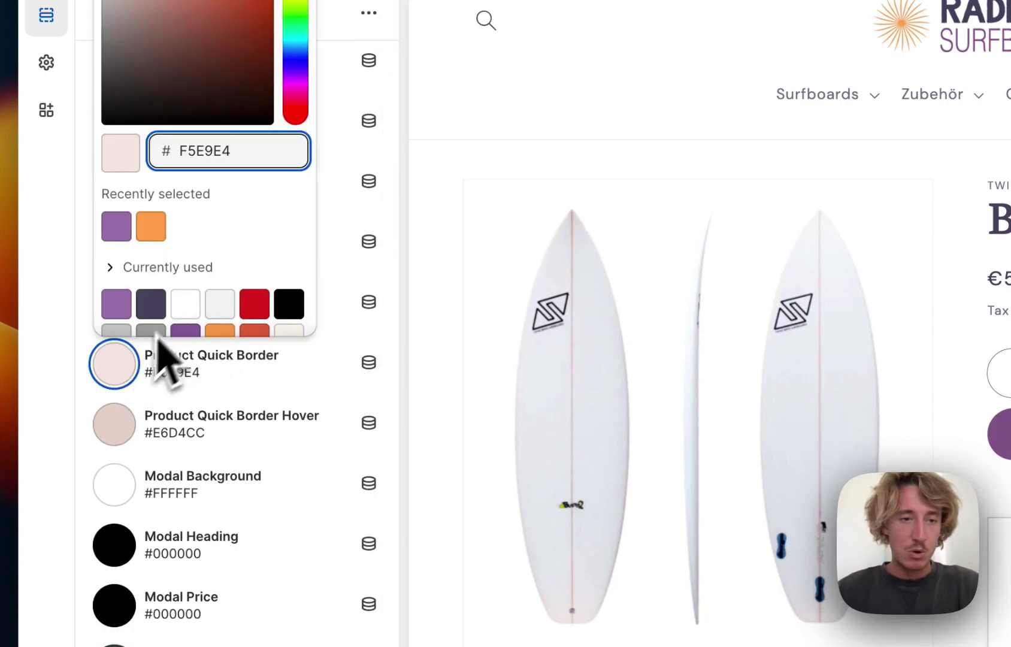
{"action": "left_click", "coordinate": [116, 304]}
{"action": "left_click", "coordinate": [189, 342]}
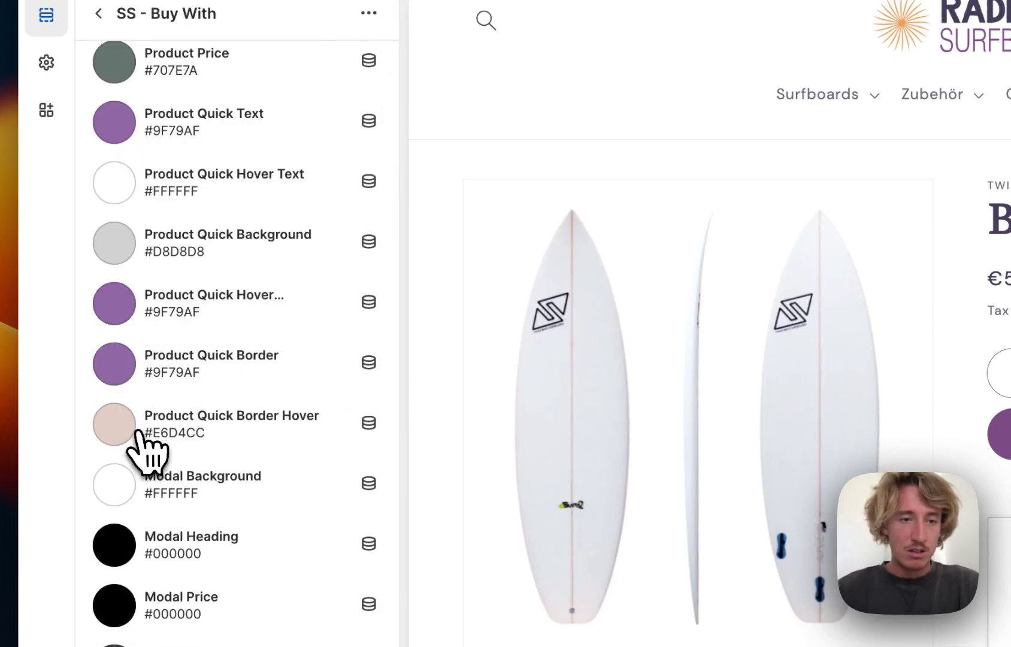
{"action": "left_click", "coordinate": [115, 425]}
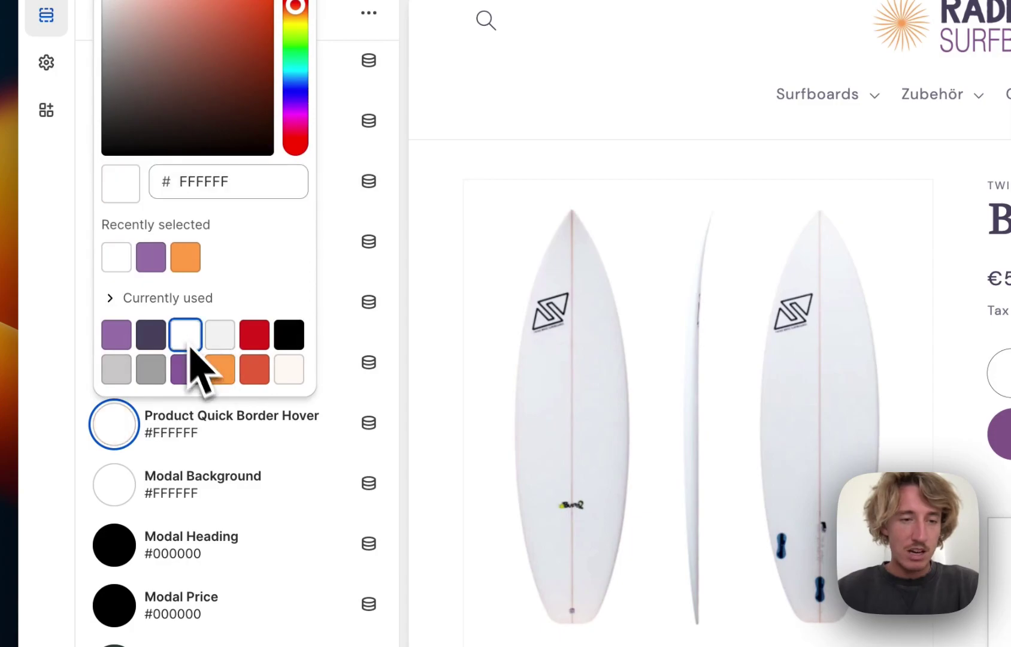
{"action": "left_click", "coordinate": [400, 419]}
{"action": "left_click", "coordinate": [115, 427]}
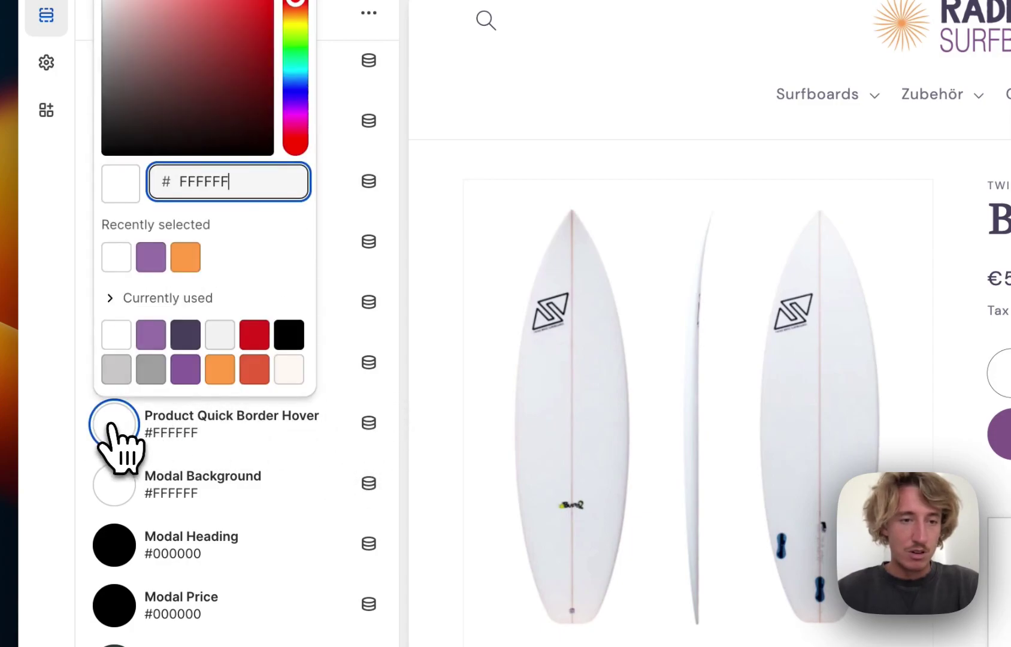
{"action": "left_click", "coordinate": [193, 333]}
{"action": "left_click", "coordinate": [411, 399]}
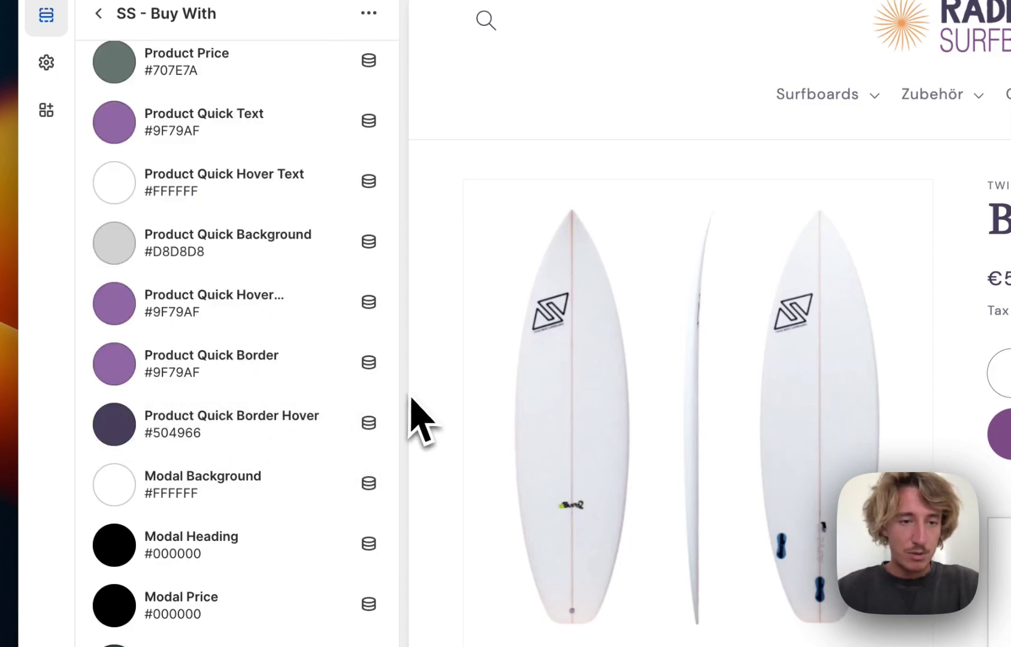
Set the quick-buy hover colour to #9264A6.
{"action": "left_click", "coordinate": [123, 307]}
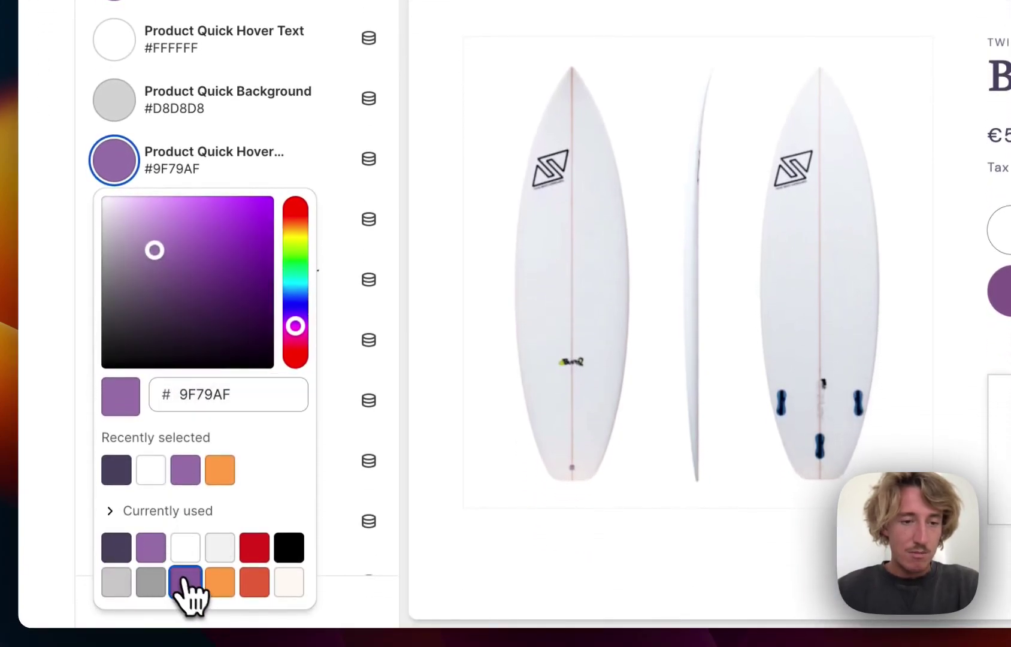
{"action": "left_click", "coordinate": [371, 315]}
{"action": "scroll", "coordinate": [358, 249], "scroll_direction": "down", "scroll_amount": 5}
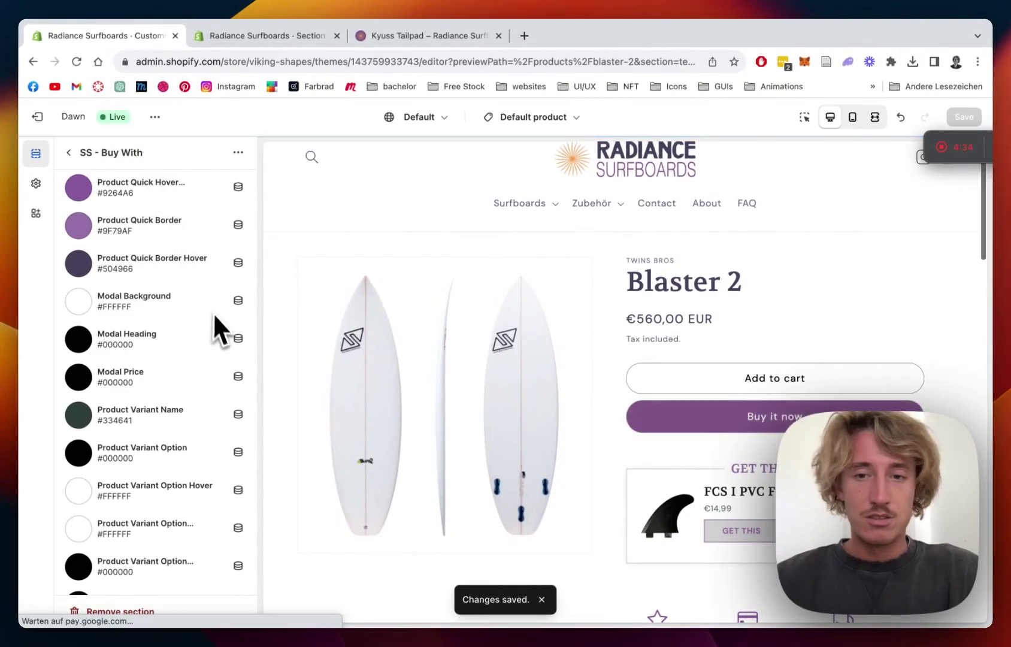
{"action": "scroll", "coordinate": [126, 356], "scroll_direction": "down", "scroll_amount": 3}
Make the modal button text purple #9F79AF and its hover text white.
{"action": "left_click", "coordinate": [78, 263]}
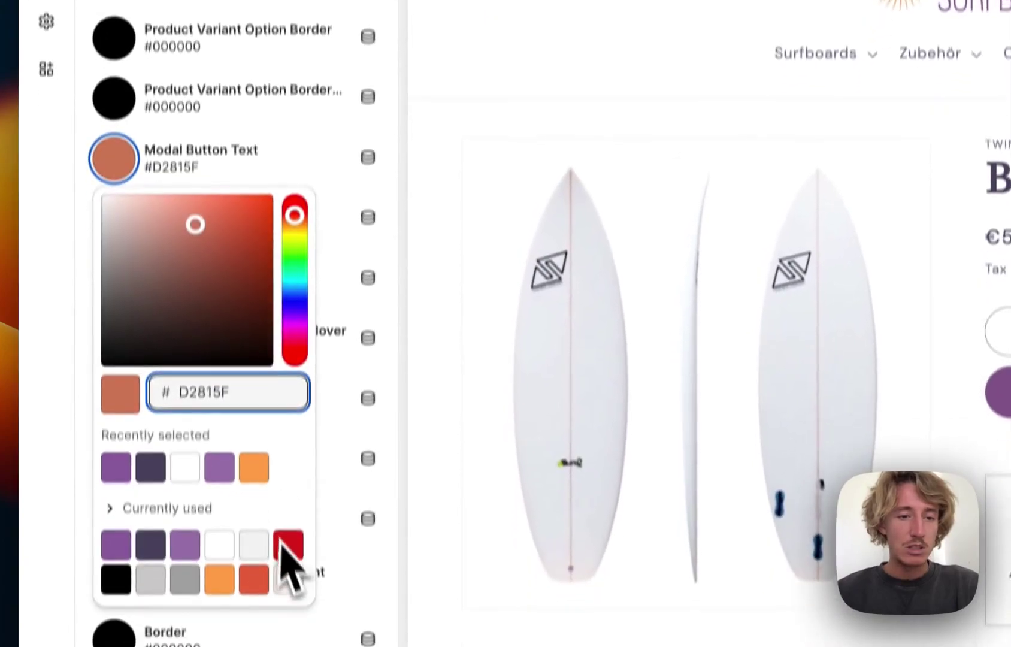
{"action": "left_click", "coordinate": [219, 471]}
{"action": "left_click", "coordinate": [398, 214]}
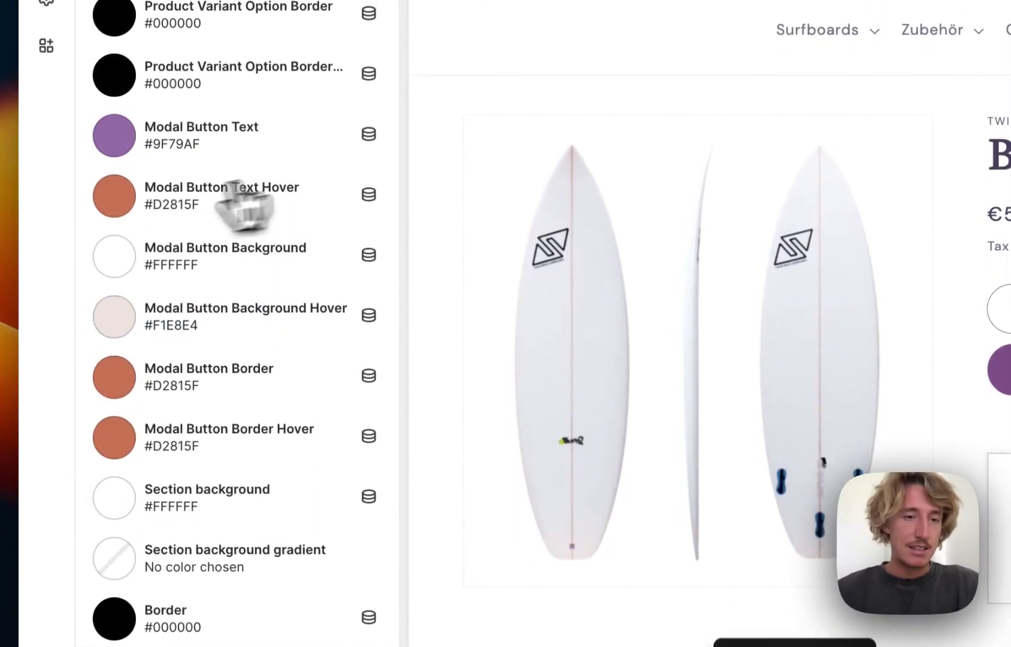
{"action": "left_click", "coordinate": [114, 197]}
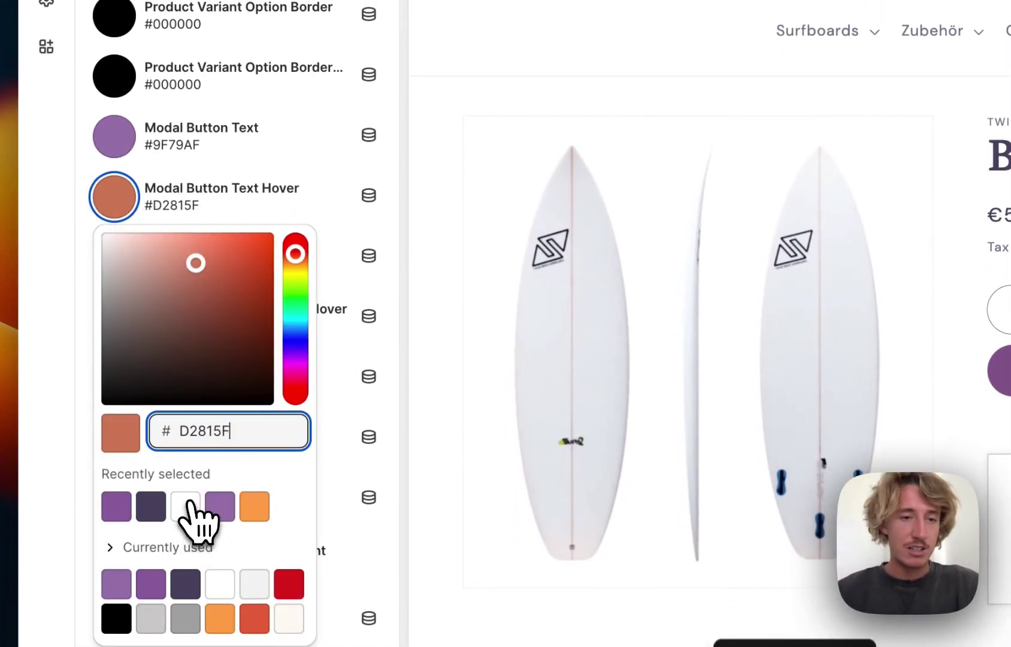
{"action": "left_click", "coordinate": [417, 170]}
Give the modal button a dark #504966 background and a purple #9F79AF hover border.
{"action": "left_click", "coordinate": [122, 258]}
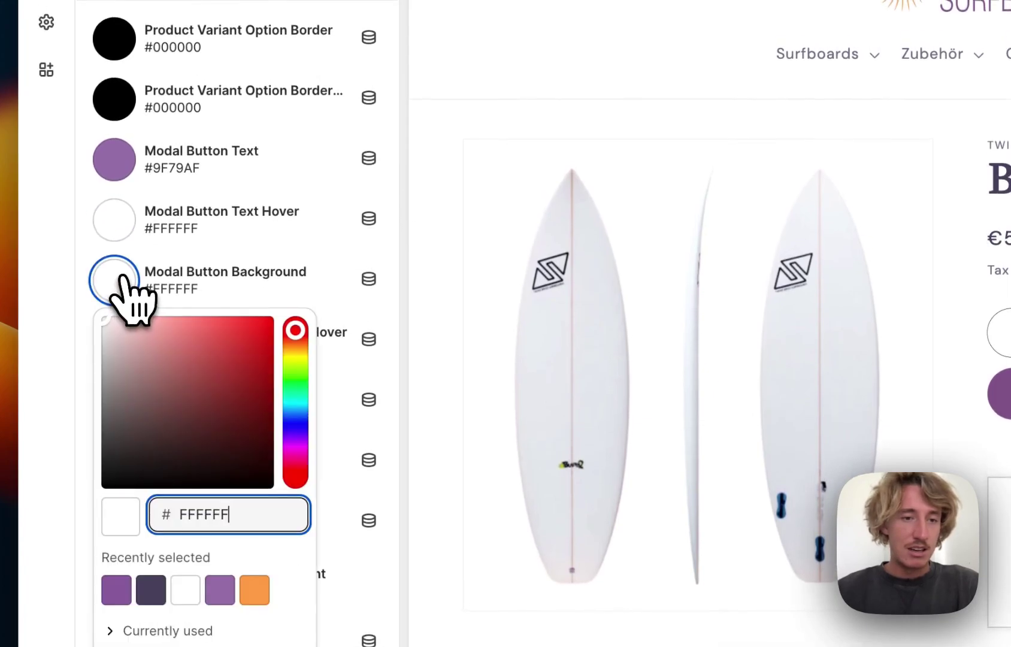
{"action": "left_click", "coordinate": [229, 594]}
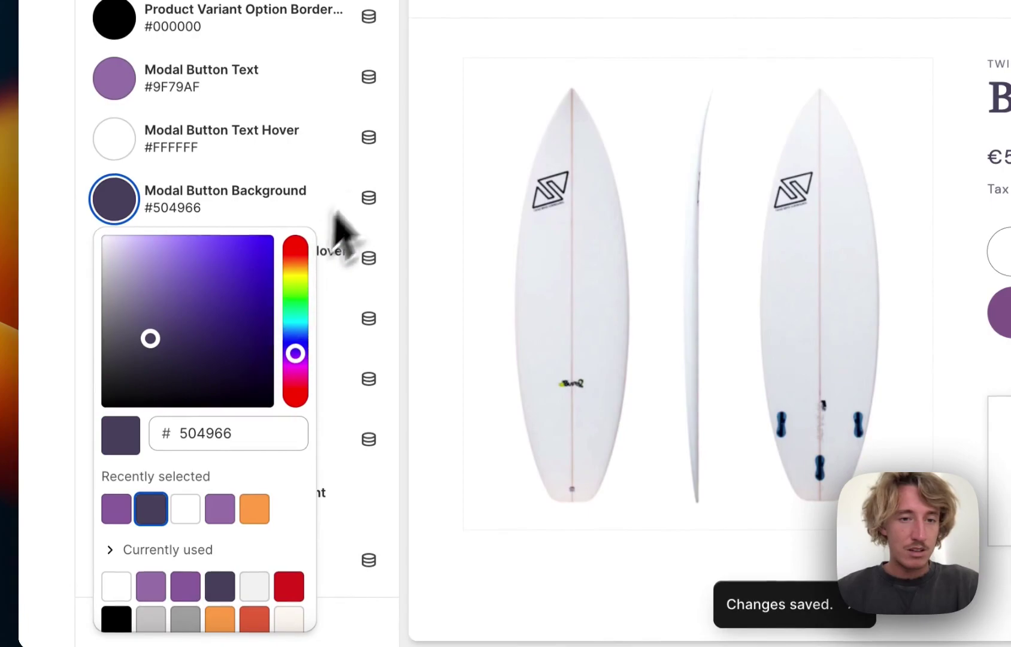
{"action": "left_click", "coordinate": [353, 197]}
{"action": "scroll", "coordinate": [361, 219], "scroll_direction": "down", "scroll_amount": 3}
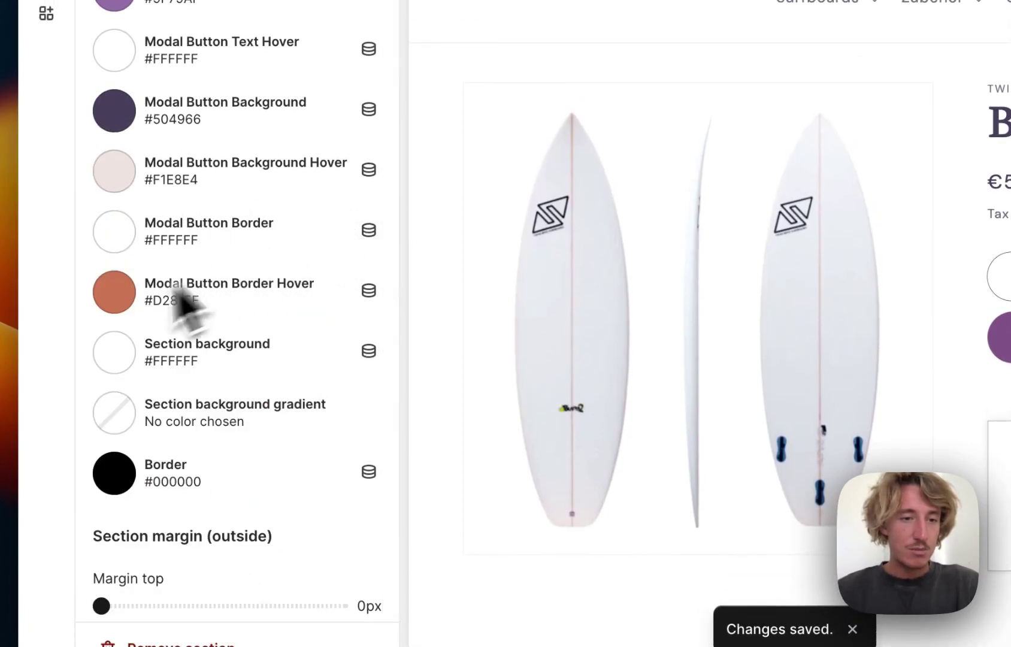
{"action": "left_click", "coordinate": [185, 208]}
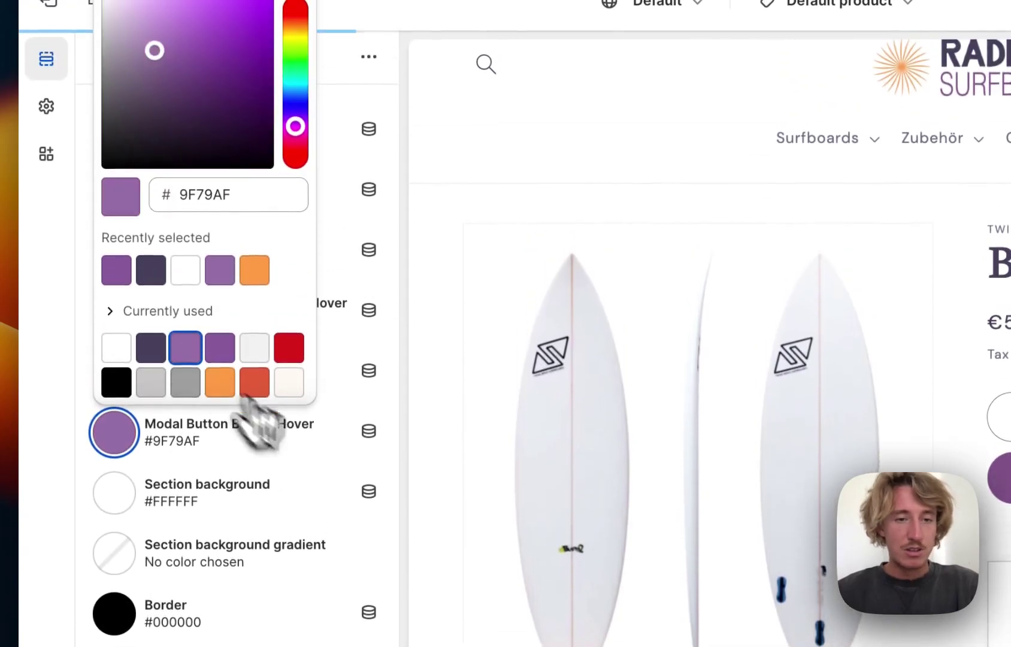
{"action": "left_click", "coordinate": [395, 280]}
Save the theme changes and make the modal button hover background purple.
{"action": "left_click", "coordinate": [971, 165]}
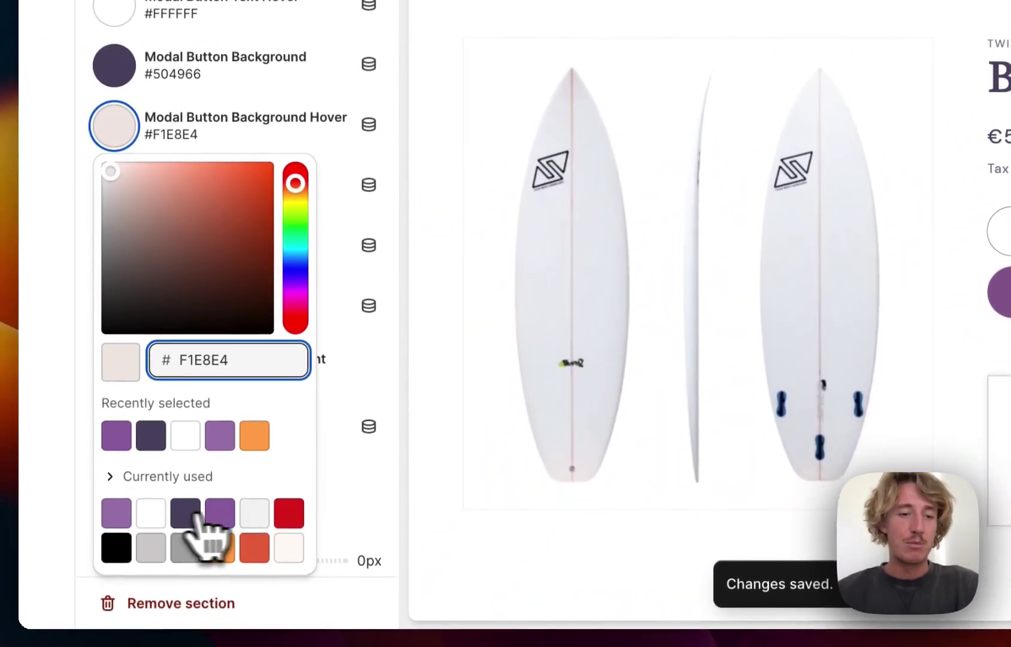
{"action": "left_click", "coordinate": [116, 513]}
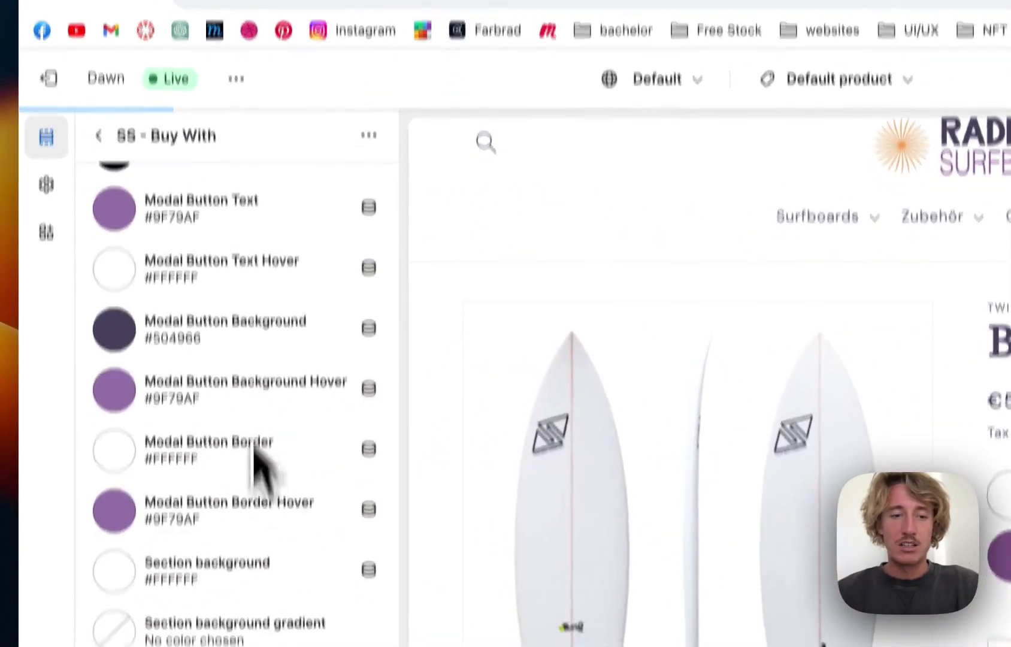
{"action": "scroll", "coordinate": [255, 450], "scroll_direction": "down", "scroll_amount": 3}
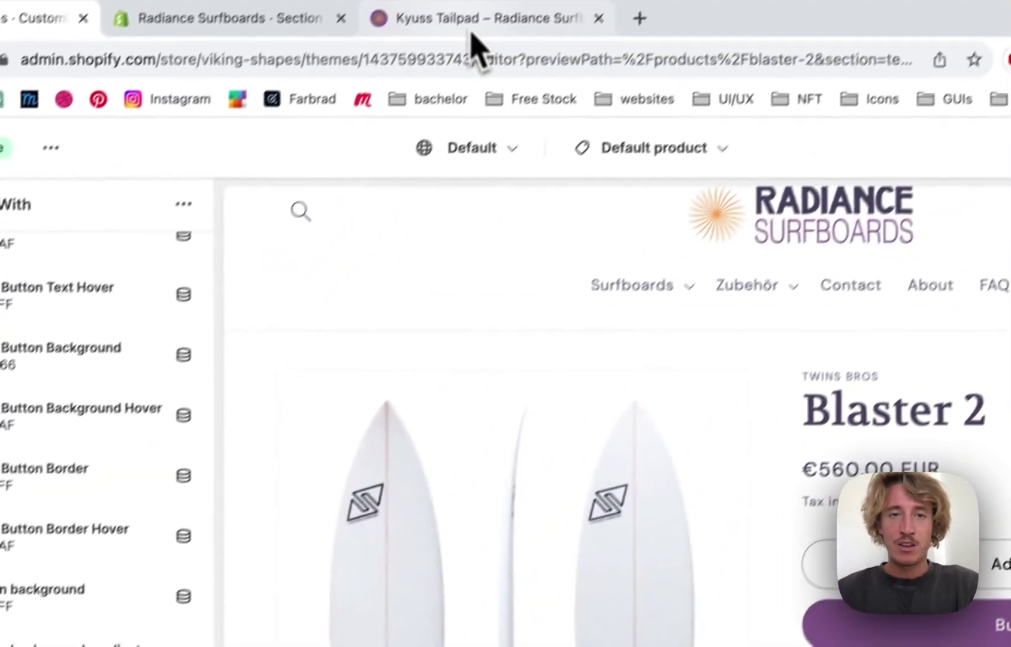
Reload the live Kyuss Tailpad page and open the FCS I PVC FINNEN quick view via GET THIS.
{"action": "left_click", "coordinate": [482, 45]}
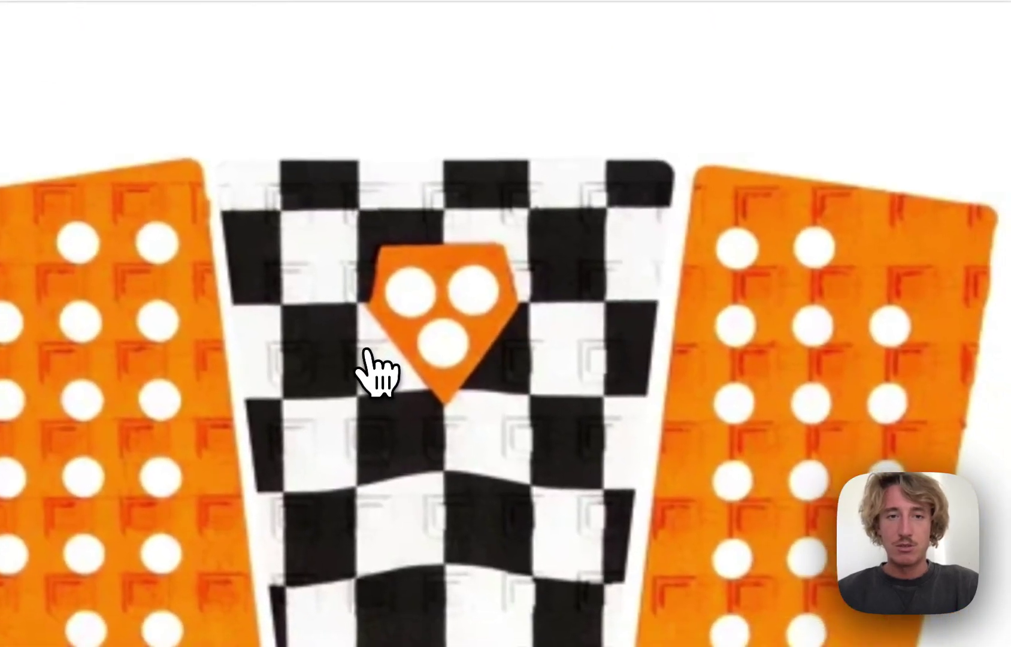
{"action": "key", "text": "super+r"}
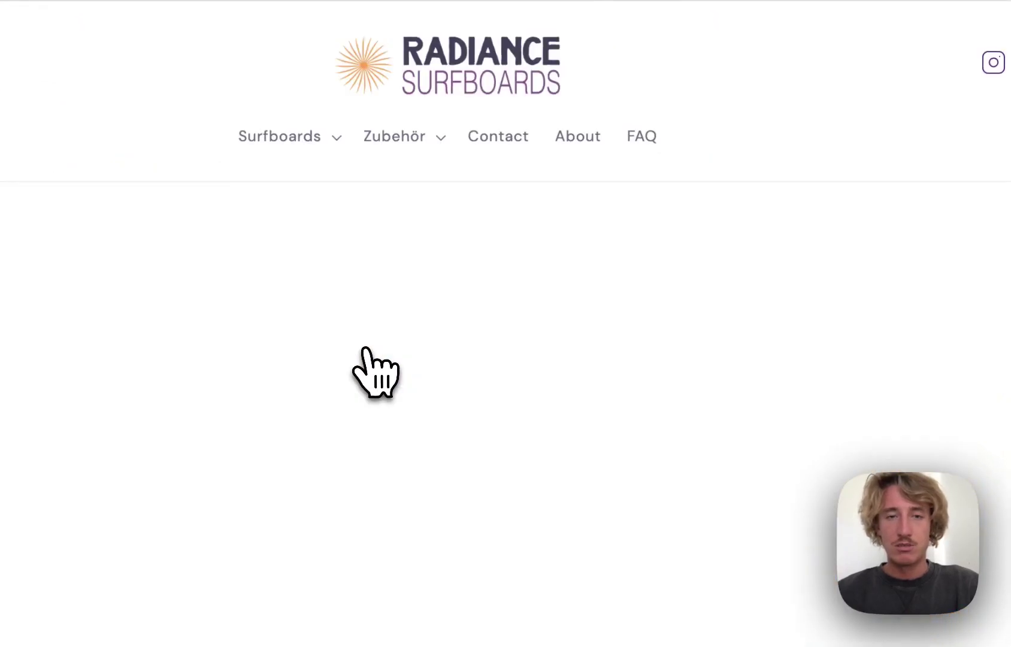
{"action": "scroll", "coordinate": [1006, 288], "scroll_direction": "down", "scroll_amount": 1}
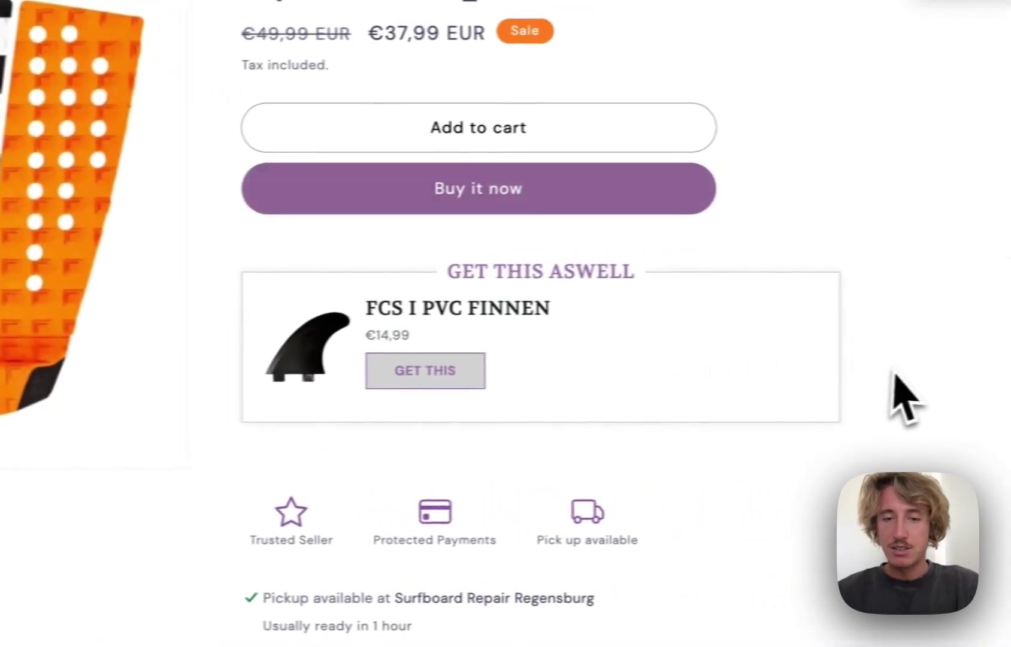
{"action": "left_click", "coordinate": [408, 383]}
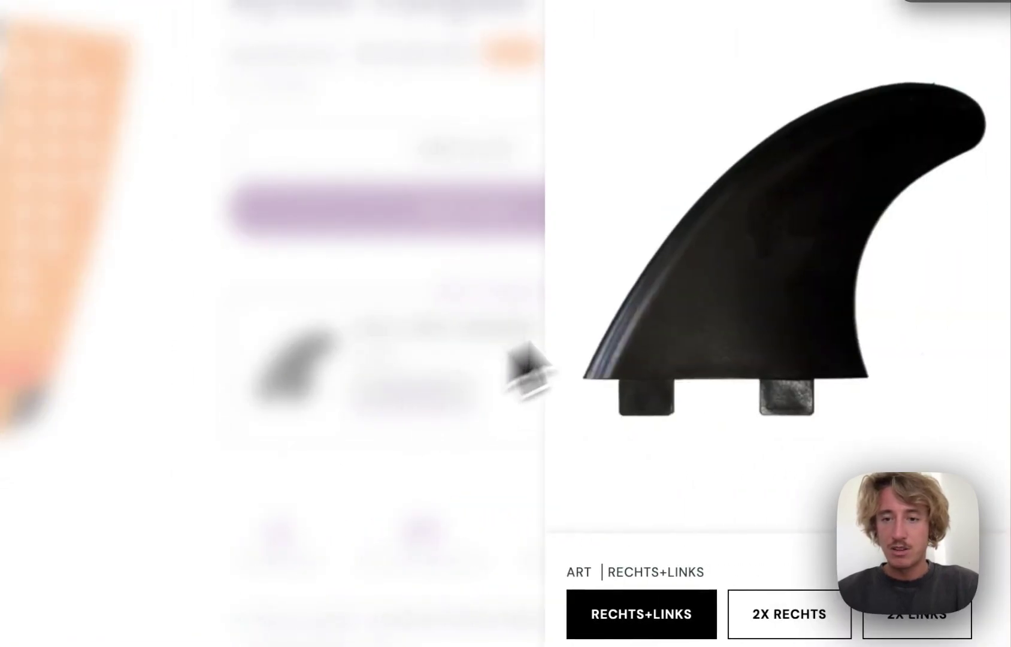